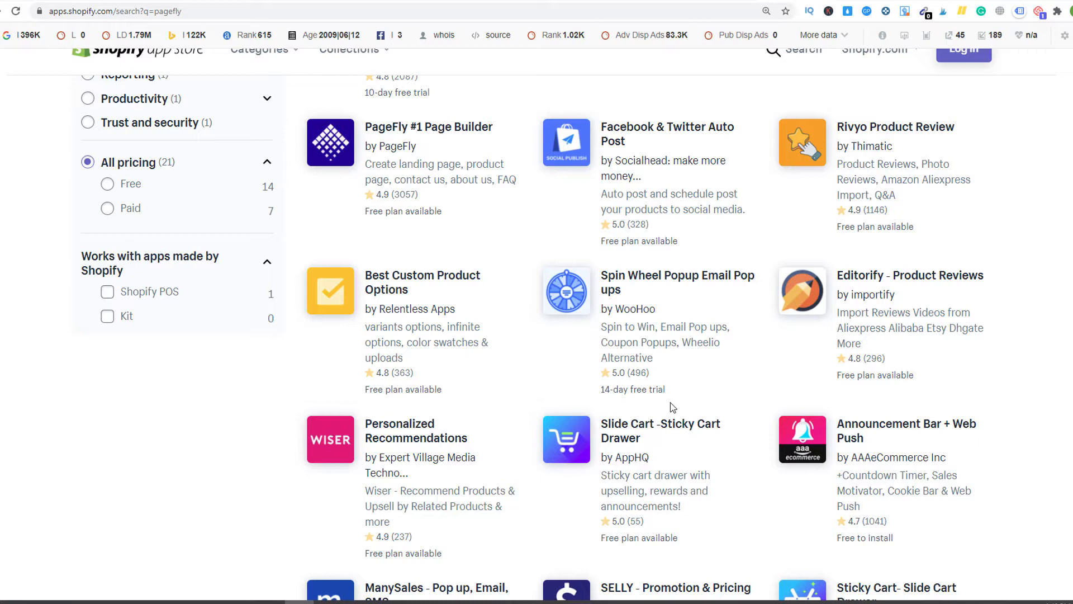
Step: Open the PageFly #1 Page Builder listing in the Shopify app store and add the app
click(457, 138)
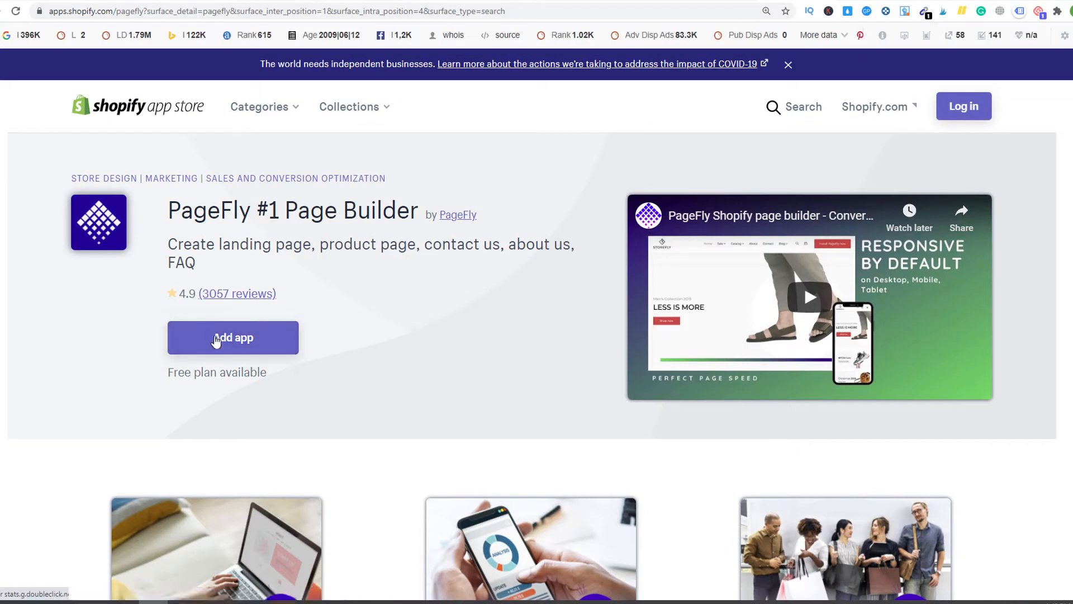
click(217, 339)
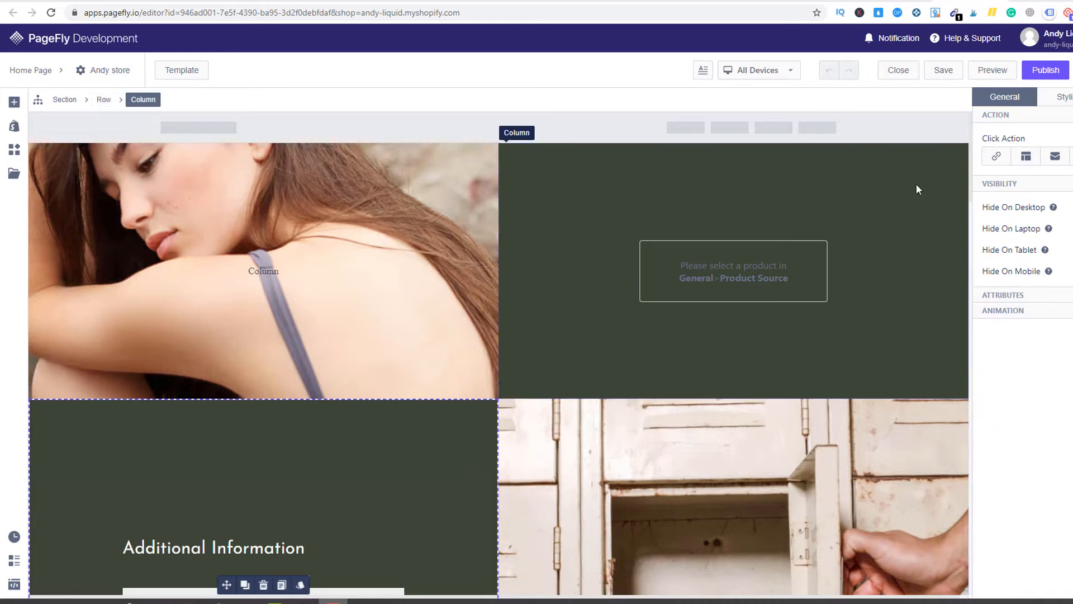
Step: Preview the home page in the laptop, tablet and mobile layouts in turn
click(769, 74)
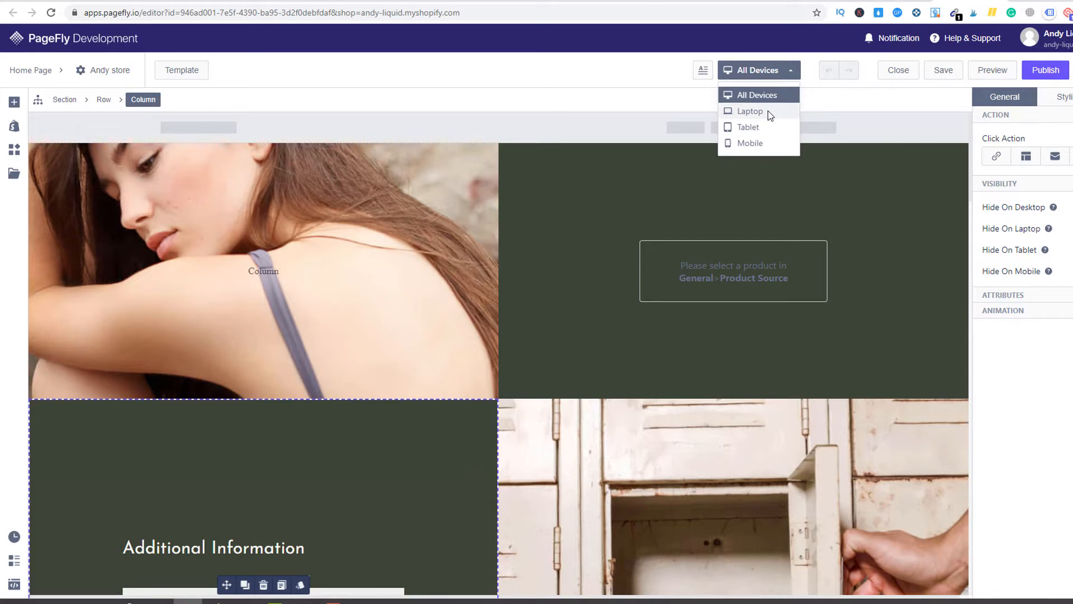
click(768, 111)
click(770, 77)
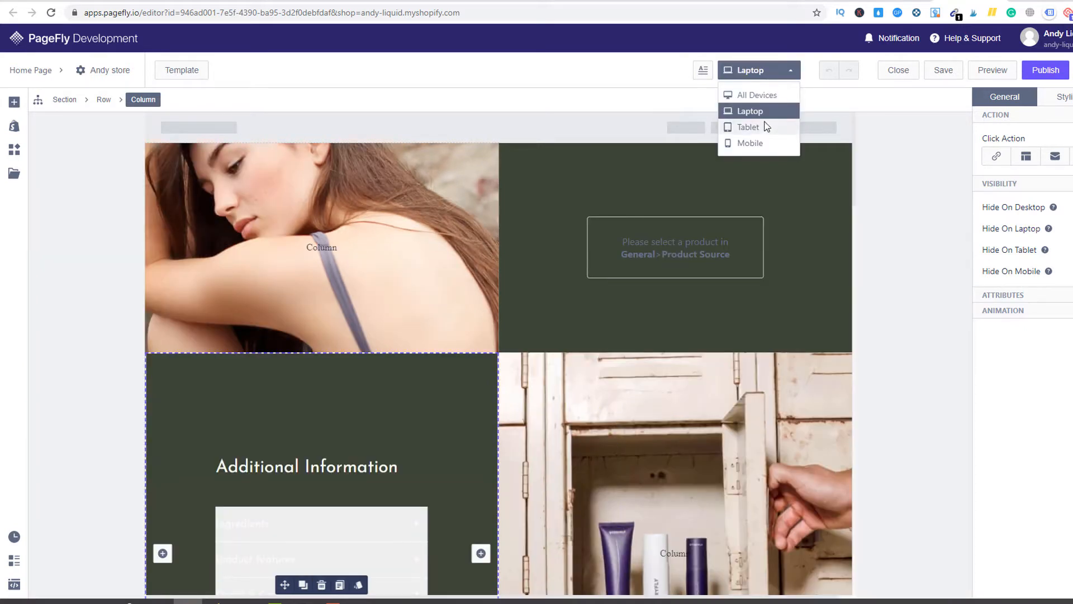
click(767, 127)
click(763, 73)
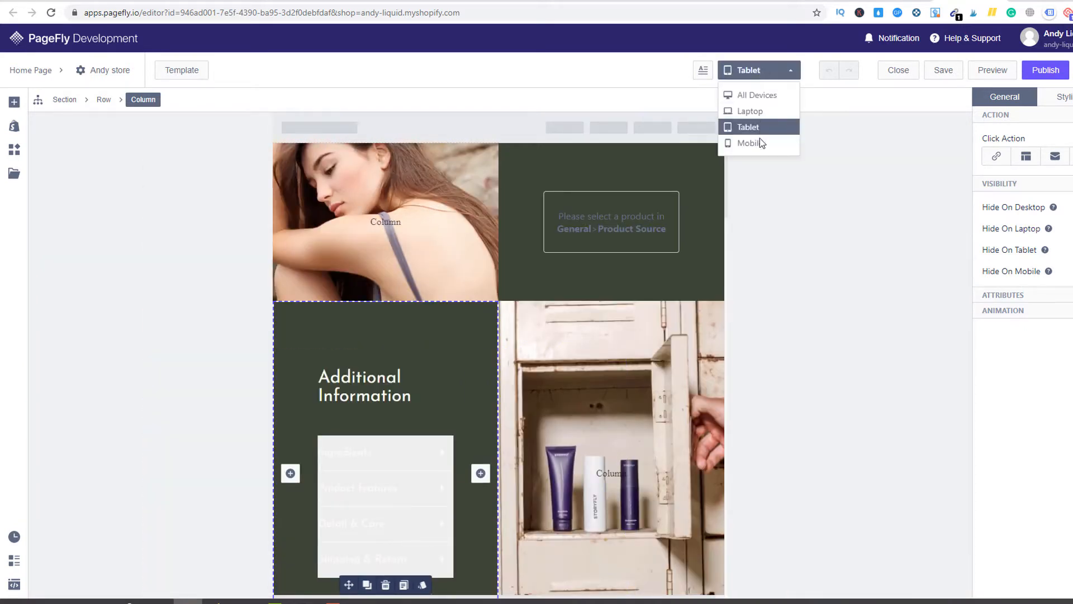
click(760, 144)
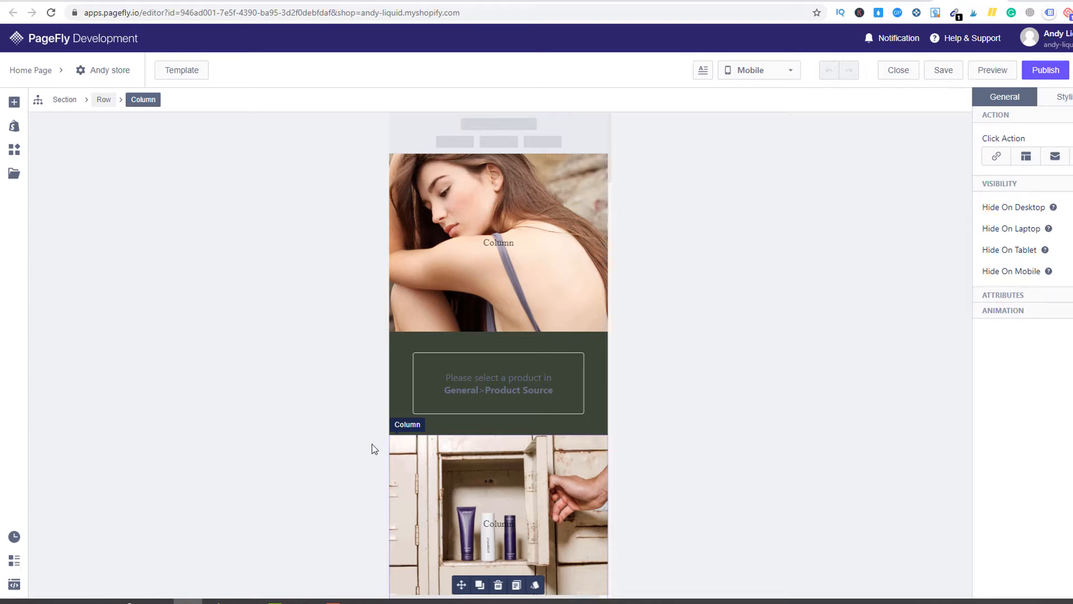
Step: Compare the laptop layout with the mobile one and examine the mobile page down to the Additional Information accordion
click(755, 75)
click(749, 111)
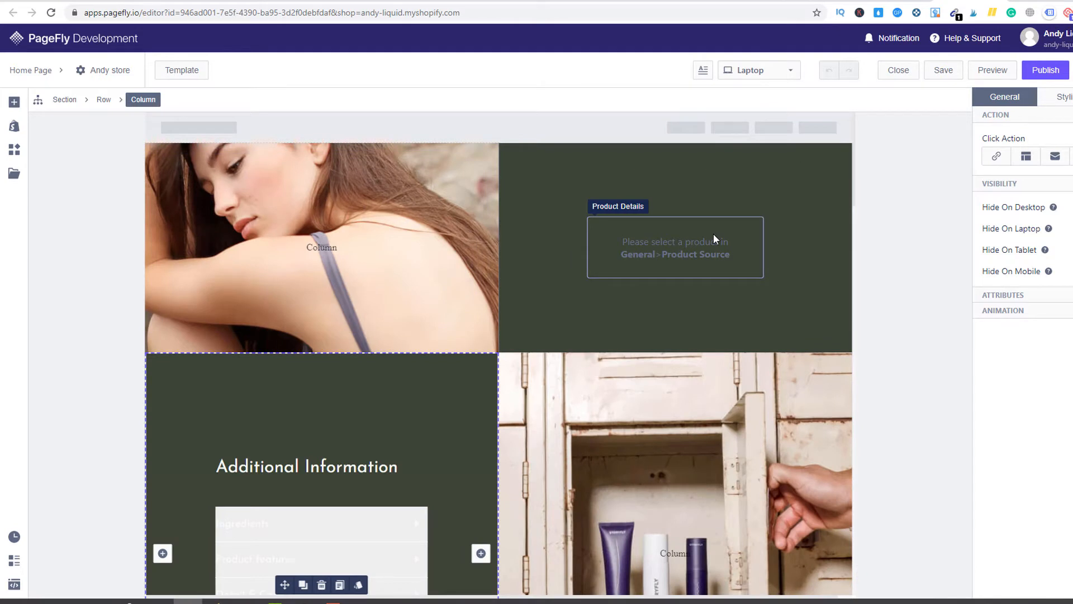
click(766, 72)
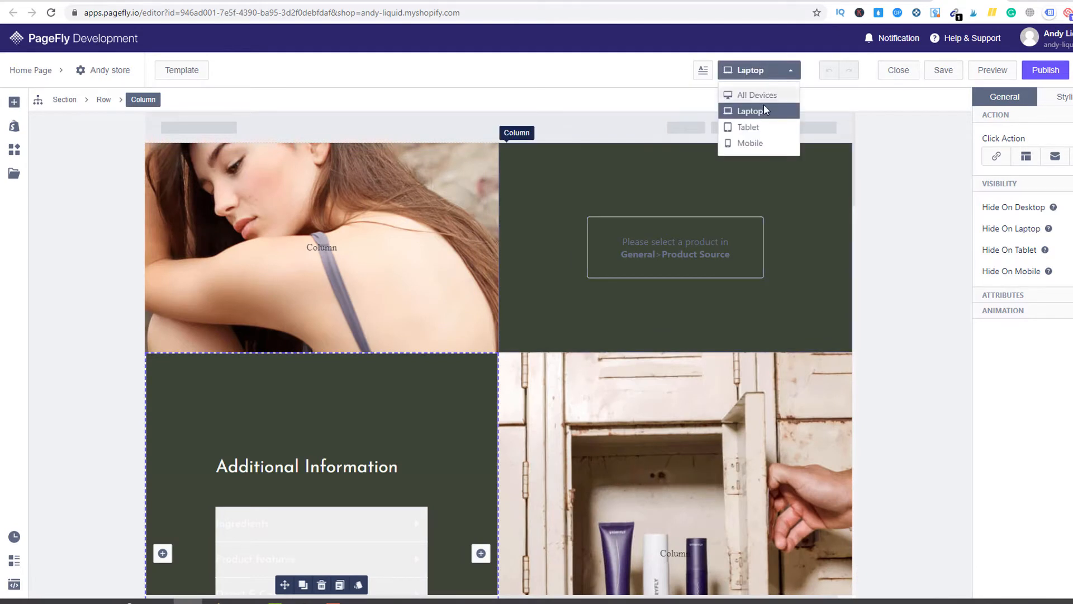
click(759, 143)
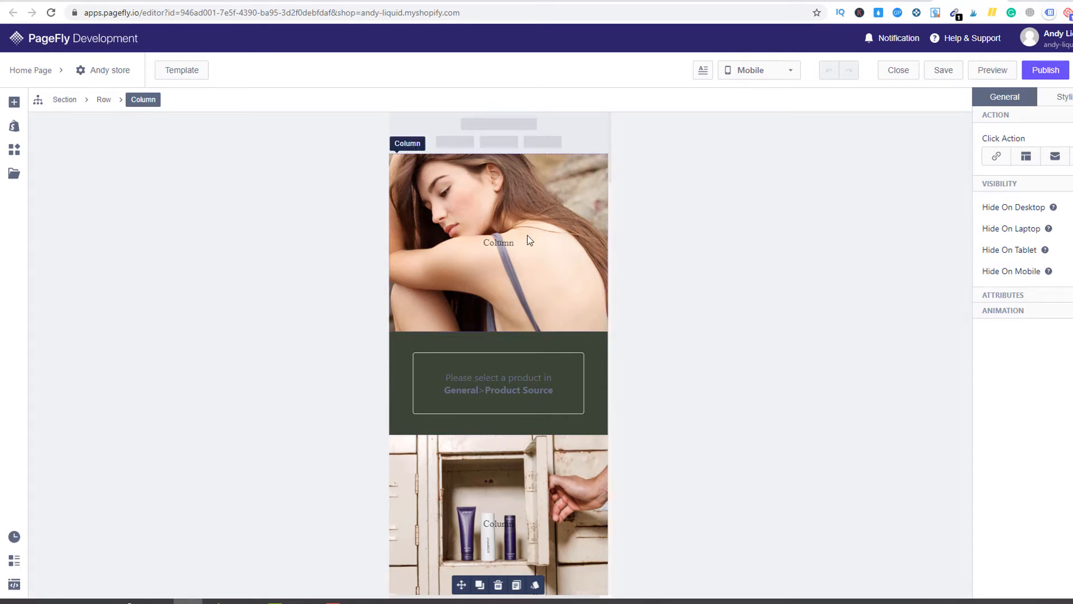
click(523, 380)
scroll(531, 408, down, 5)
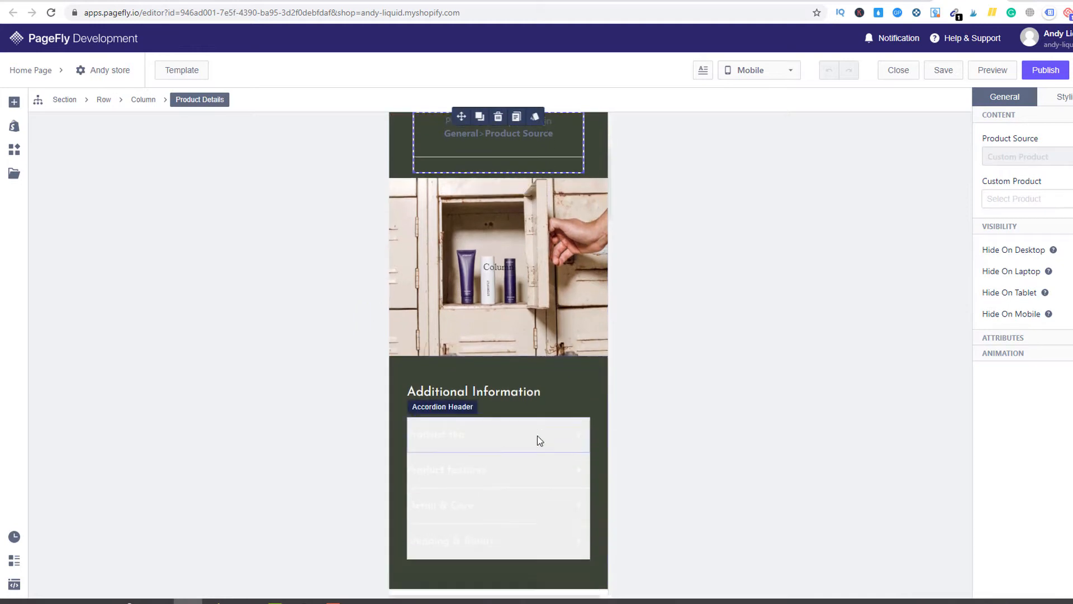
scroll(539, 436, up, 3)
scroll(529, 415, up, 1)
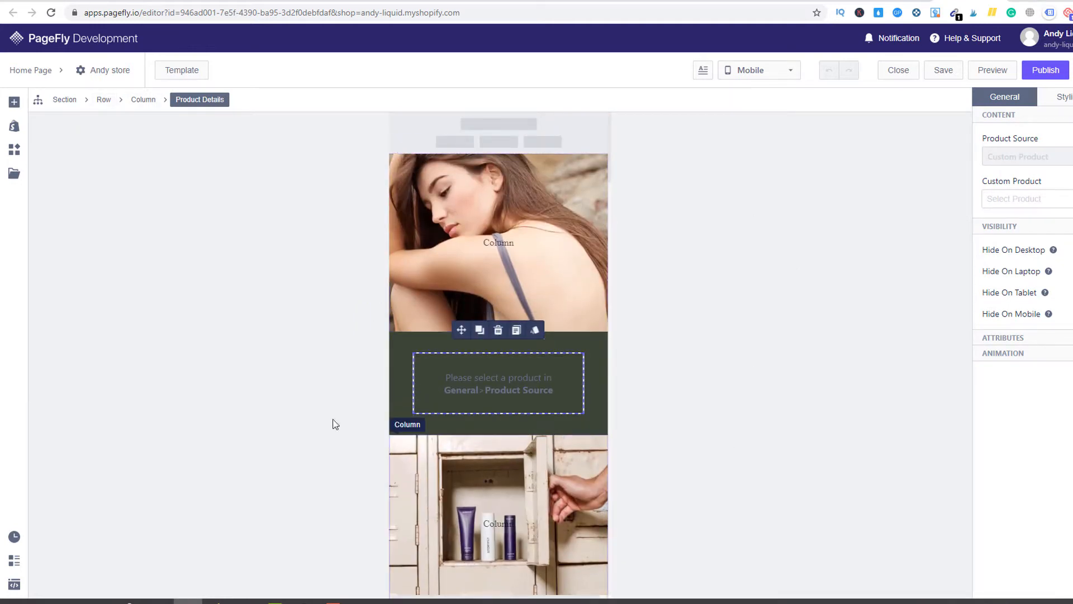
Step: Select the column with the woman's photo and compare its laptop and mobile layouts, ending in the mobile view
click(534, 285)
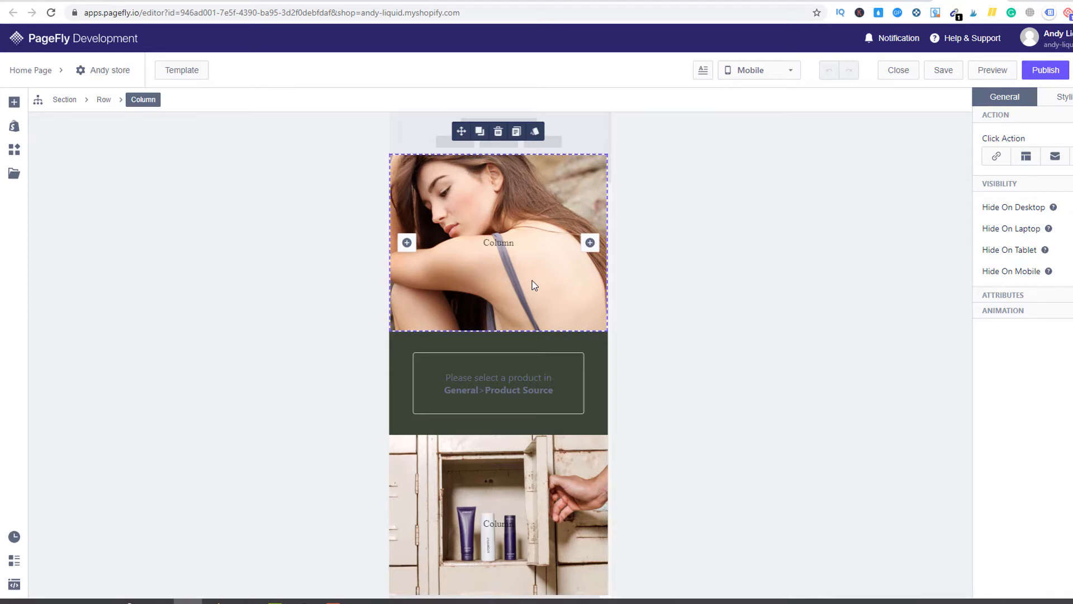
click(754, 73)
click(758, 114)
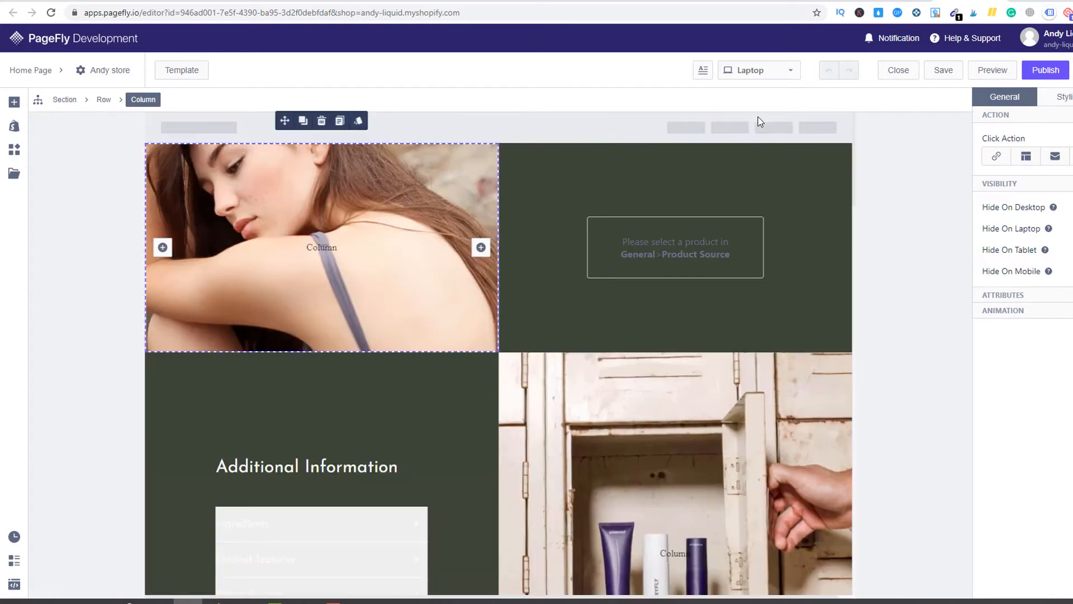
click(769, 74)
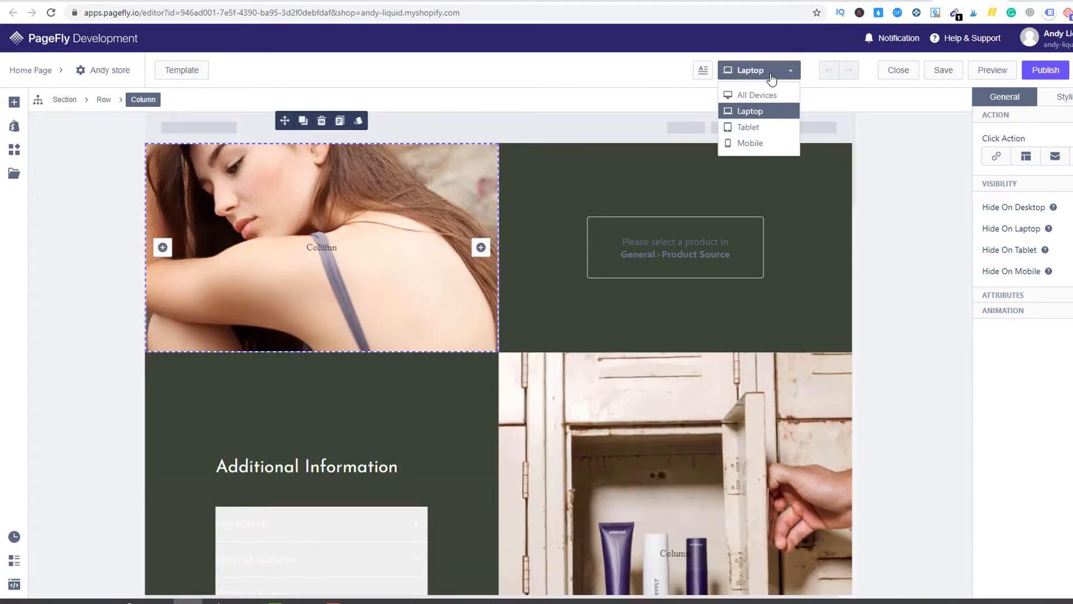
click(767, 142)
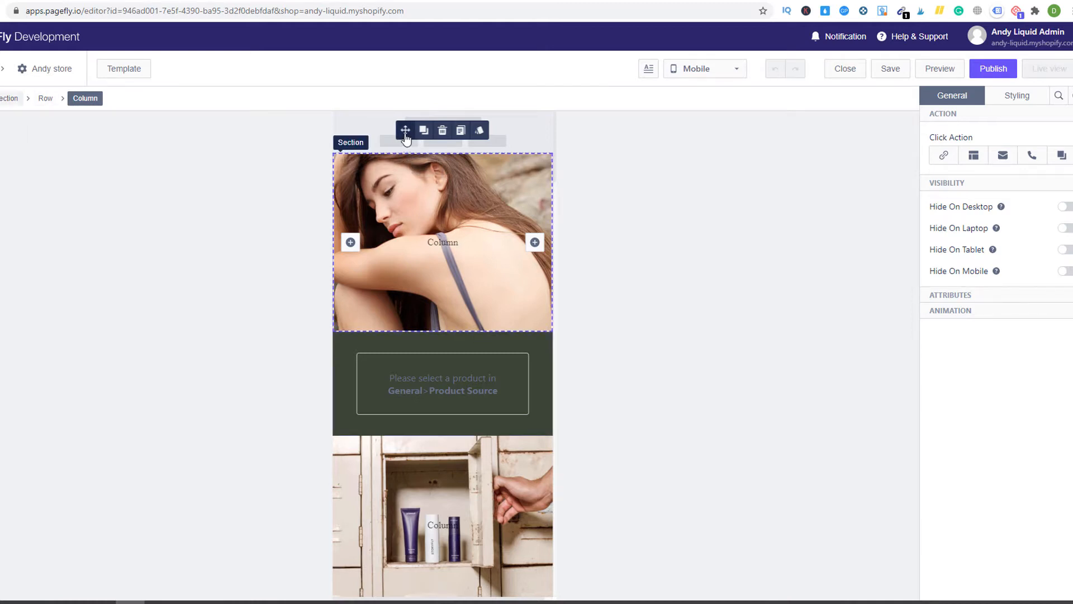
Step: Try moving the woman's photo column below the locker image column, and return it to the top of the page
drag(405, 130, 449, 436)
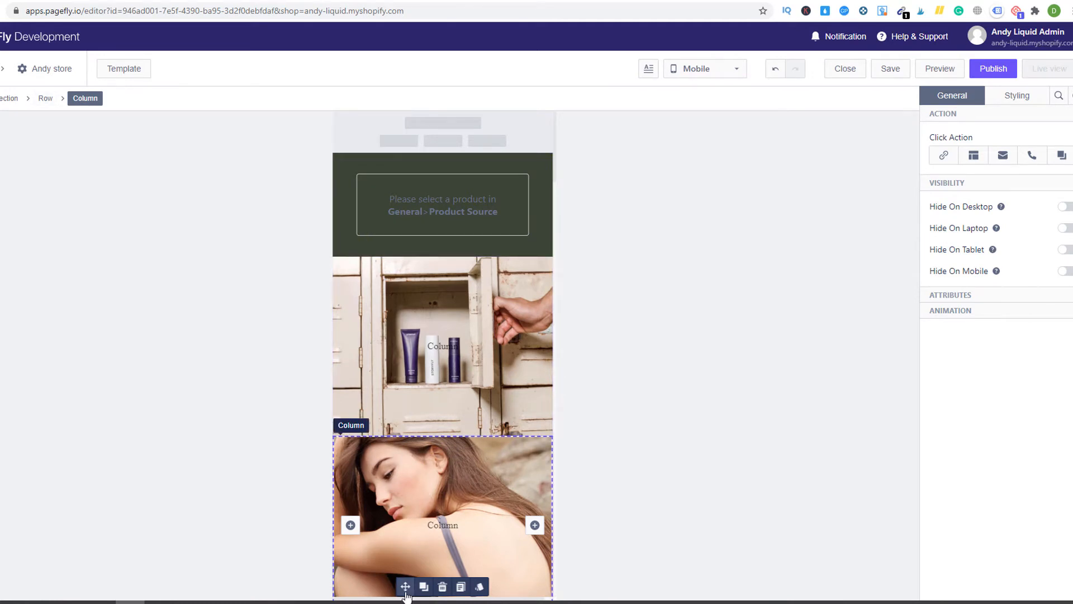
drag(406, 586, 443, 148)
Step: Assign 90H20 as the custom product of the Product Details element
click(472, 385)
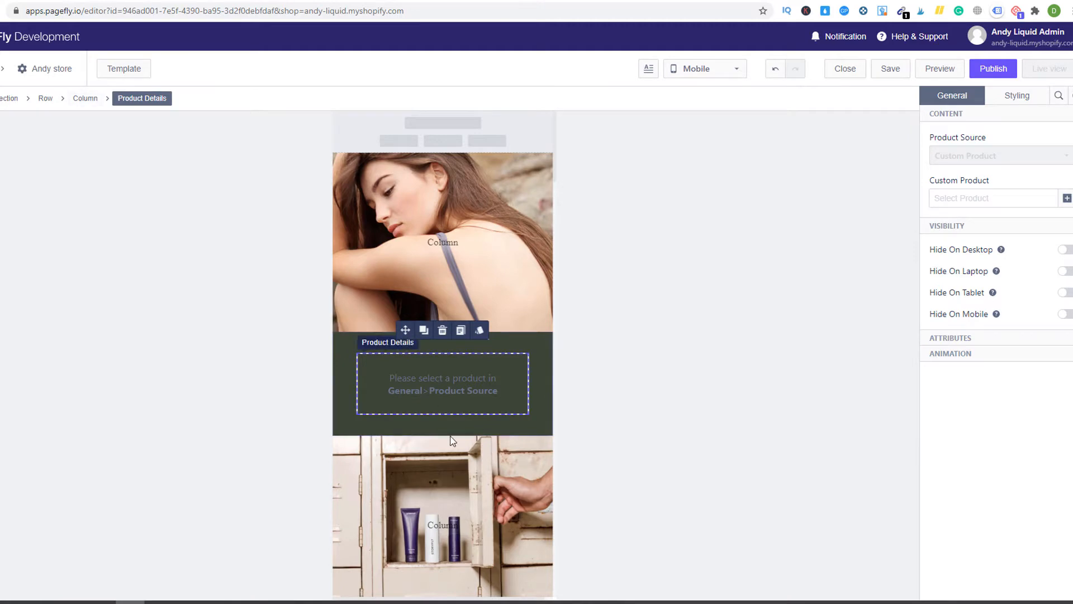
click(1067, 198)
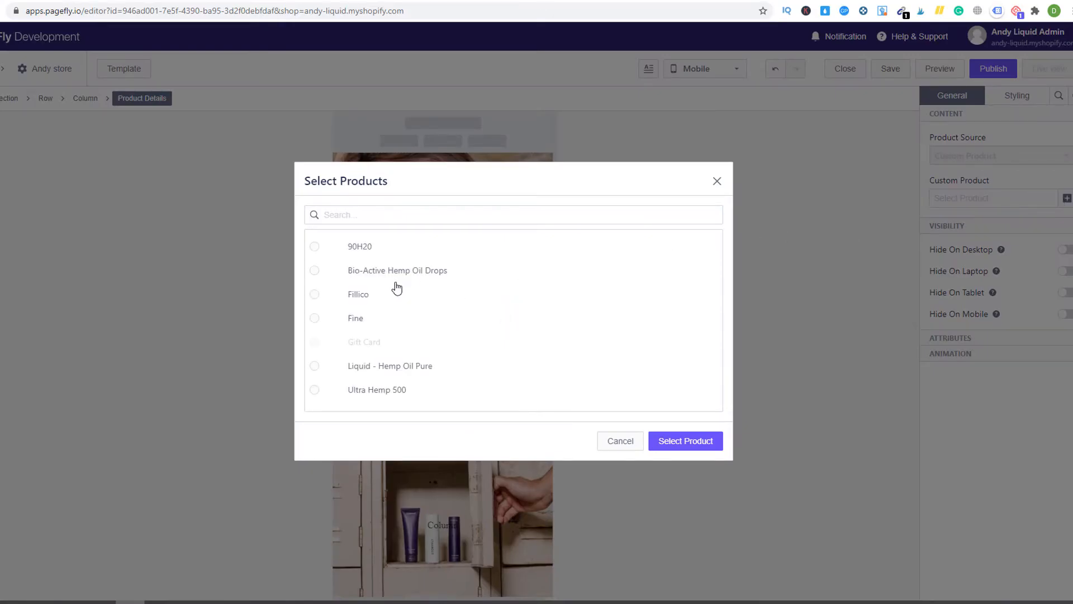
click(359, 249)
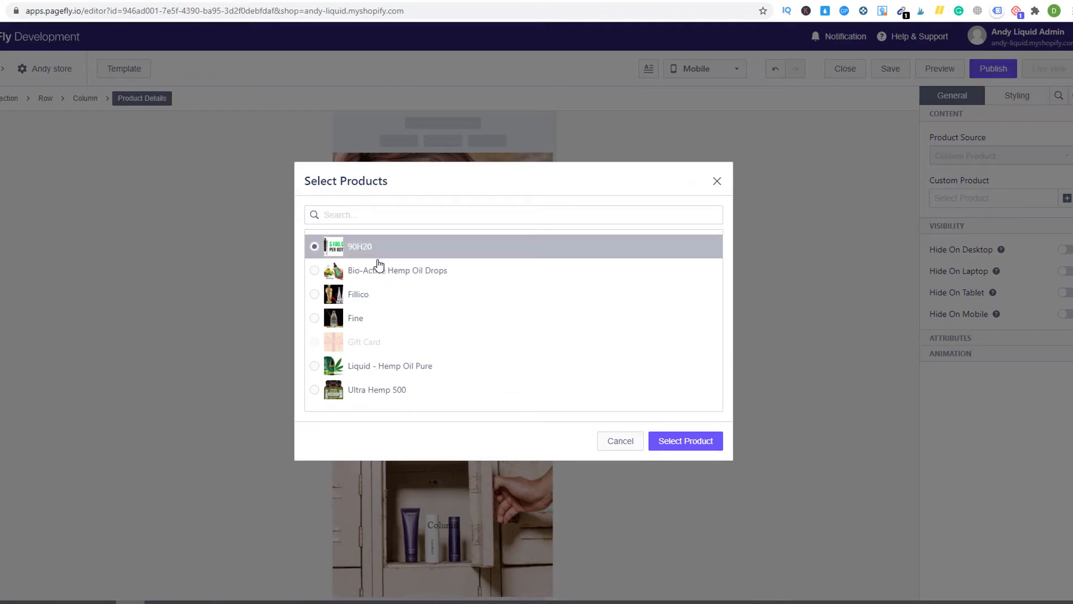
click(698, 443)
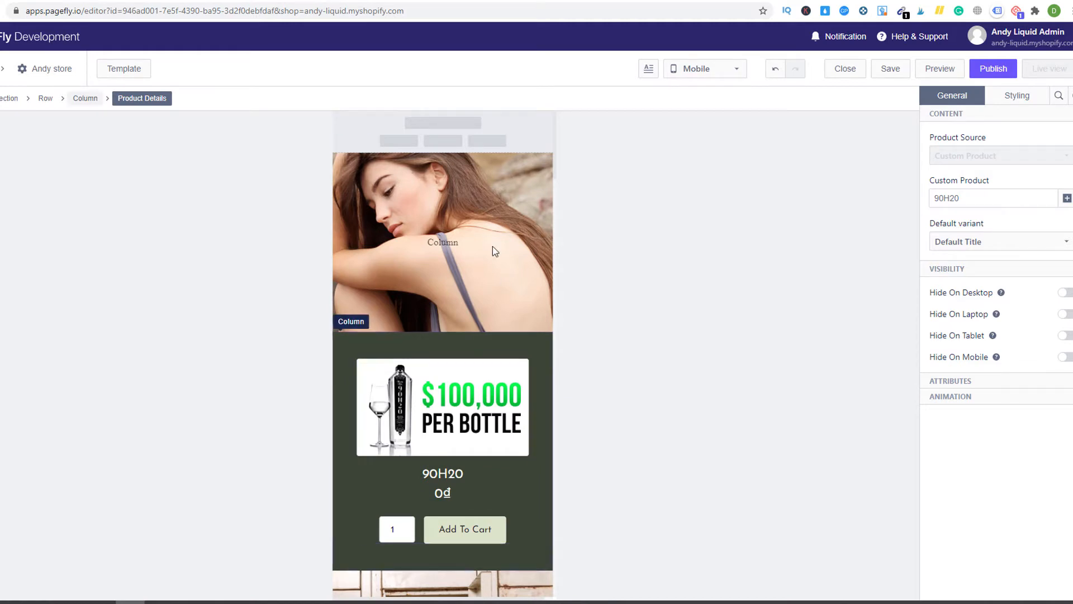
Step: Move the woman's photo column below the 90H20 product column
click(479, 219)
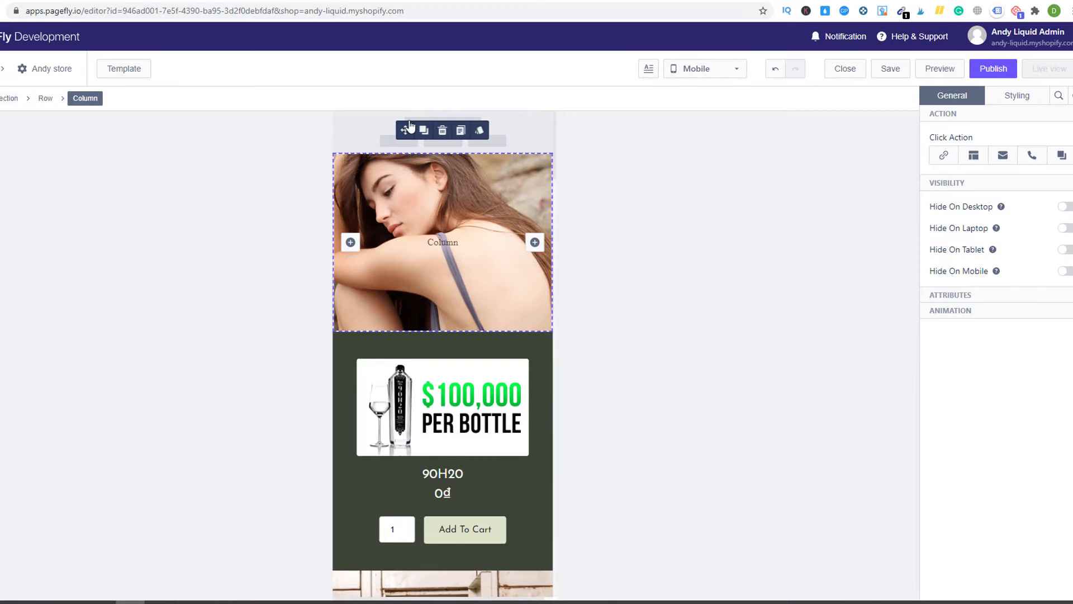
drag(405, 129, 440, 528)
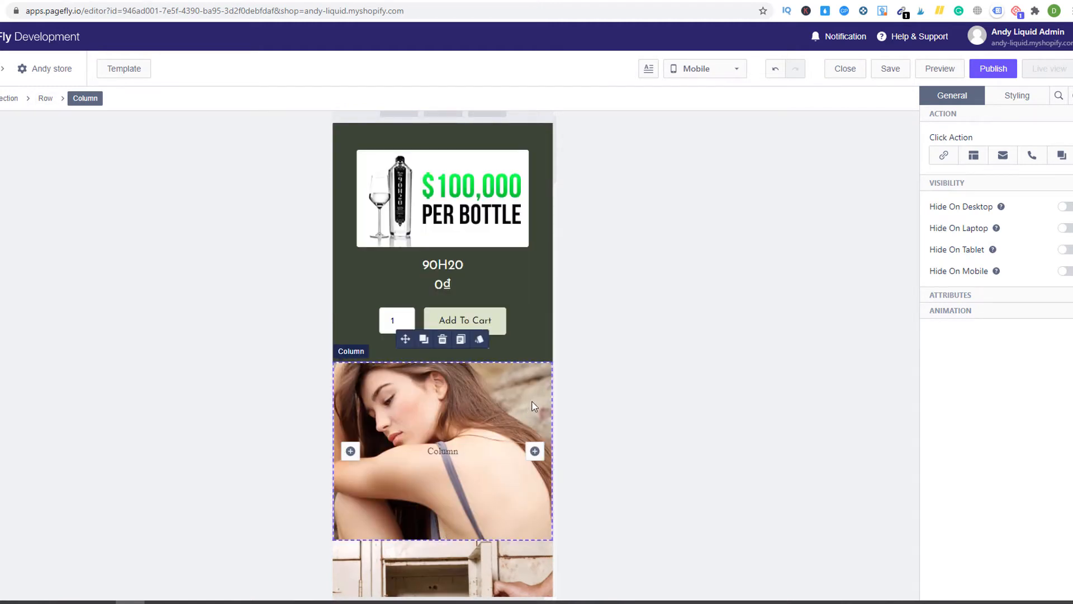
Step: Select the whole Product Function 1 heading text and view its HTML tag options, leaving the tag at H4
scroll(464, 538, down, 6)
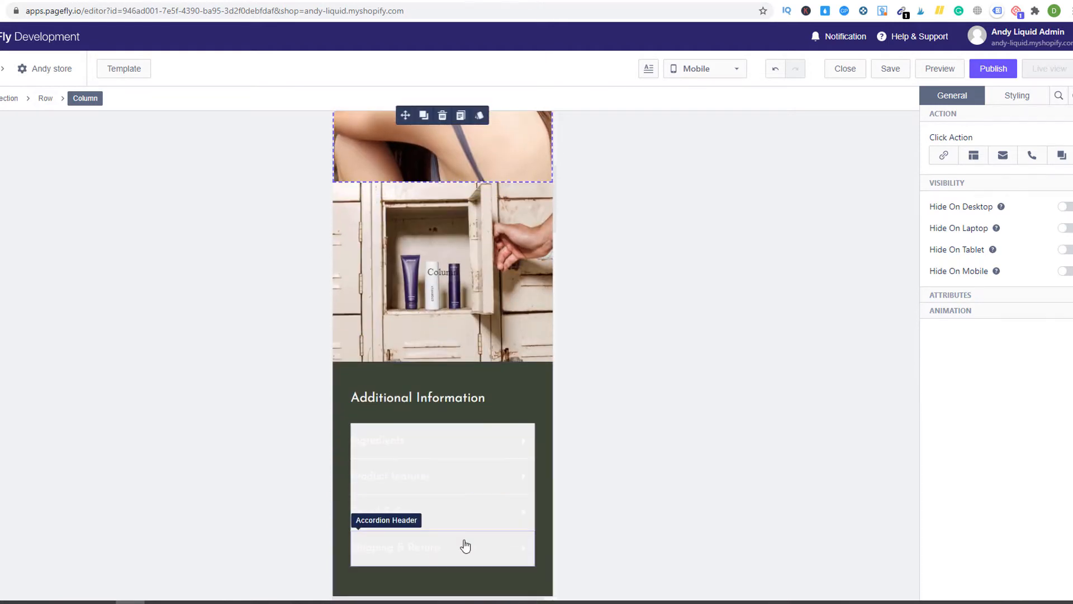
scroll(465, 545, down, 6)
double_click(472, 345)
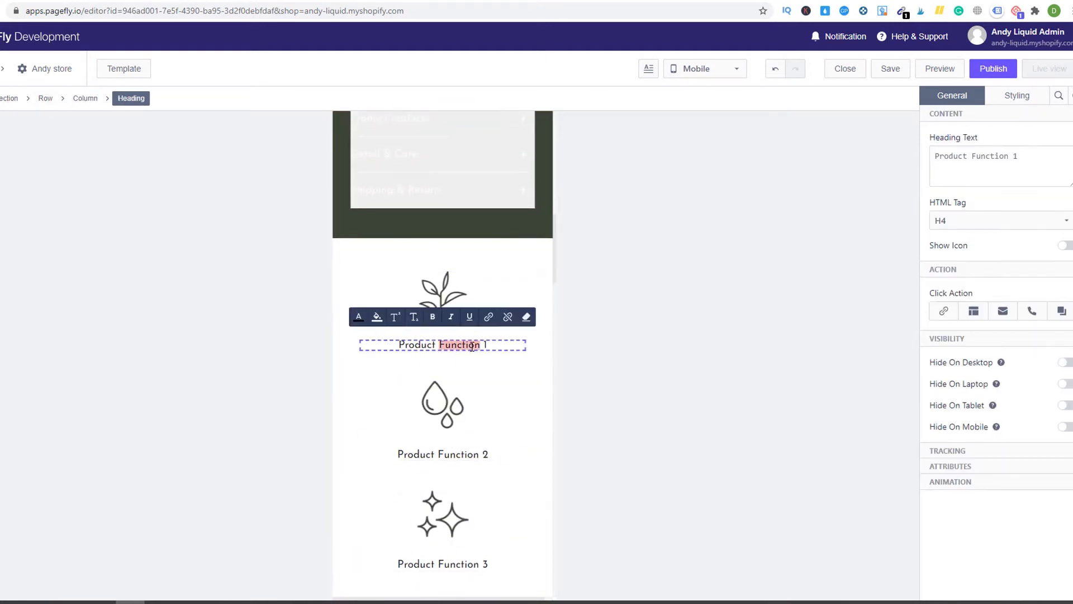
triple_click(473, 345)
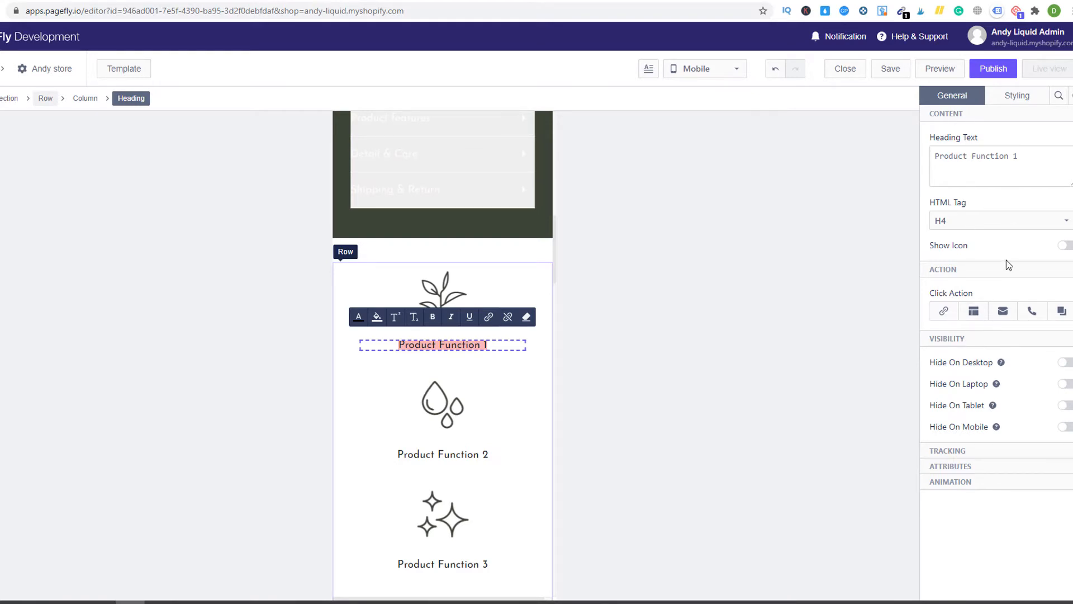
click(1012, 221)
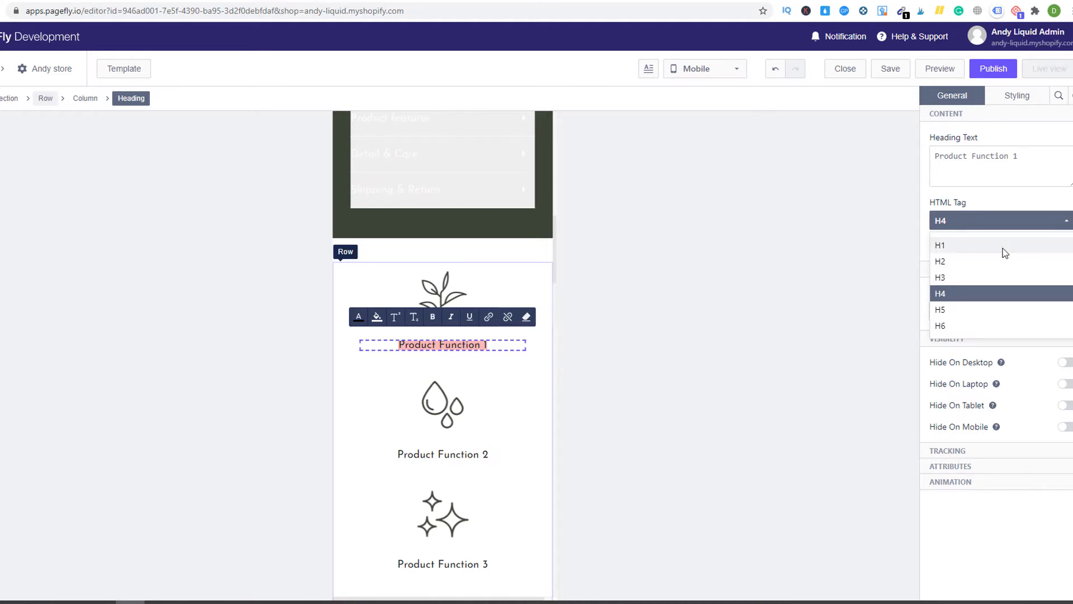
click(854, 307)
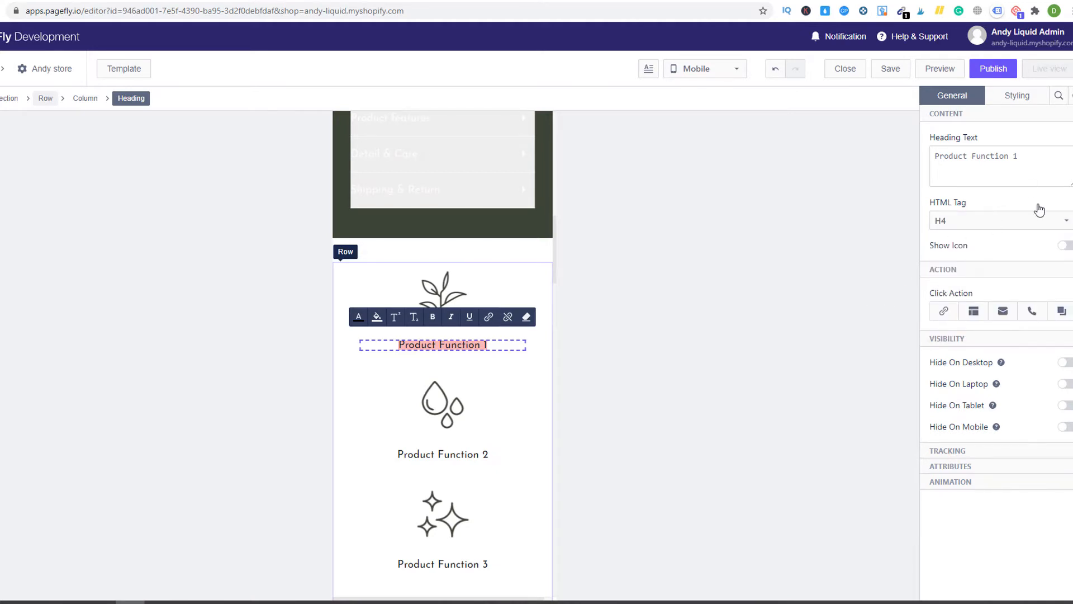
Step: Set the Product Function 1 heading's left and right padding to 200 px each
click(1027, 107)
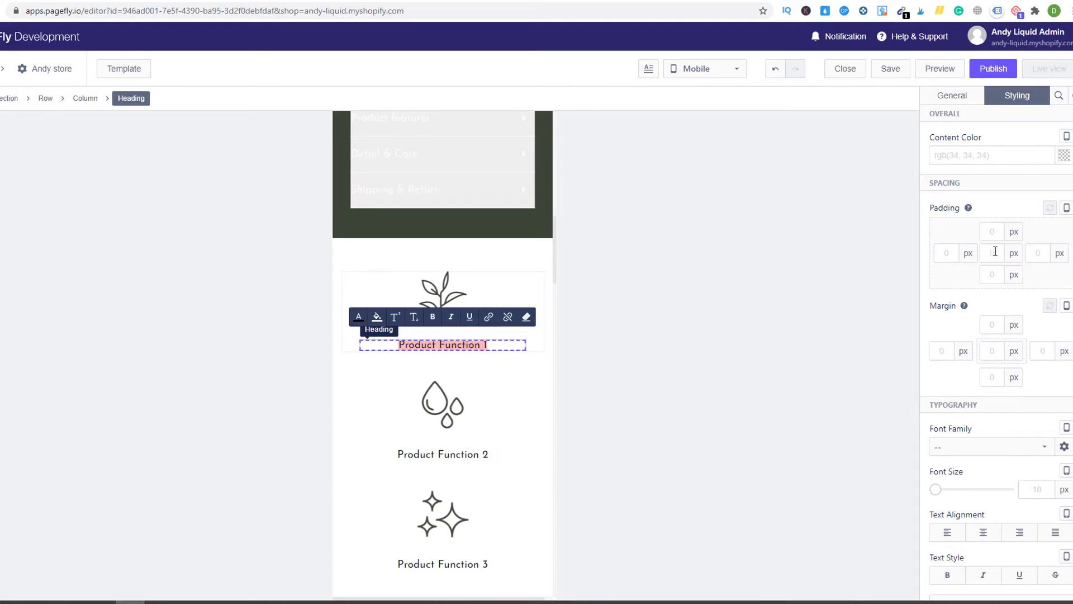
click(994, 252)
click(967, 209)
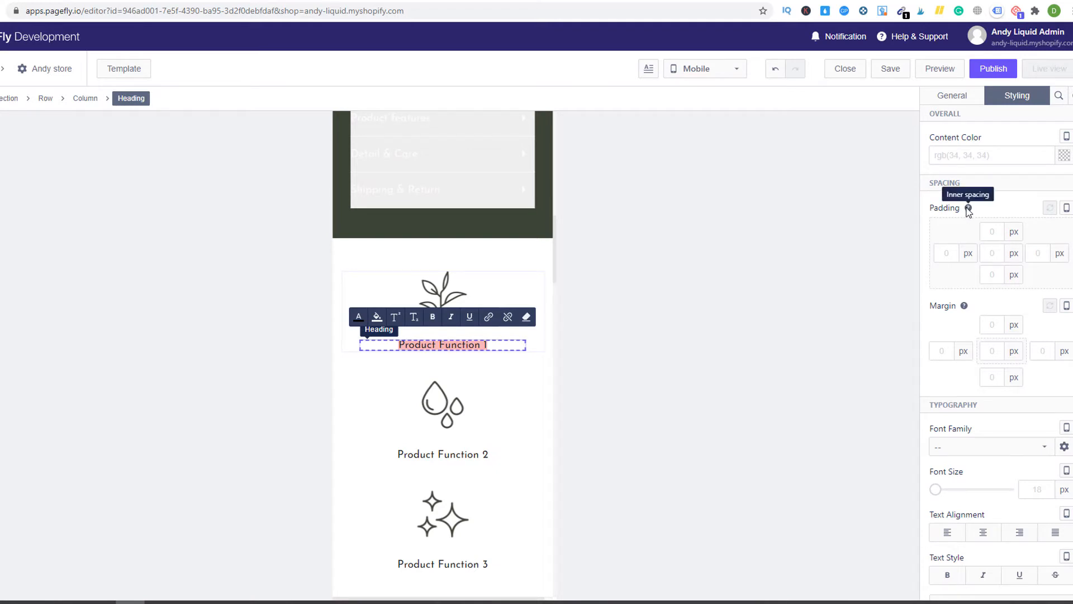
click(993, 253)
click(948, 253)
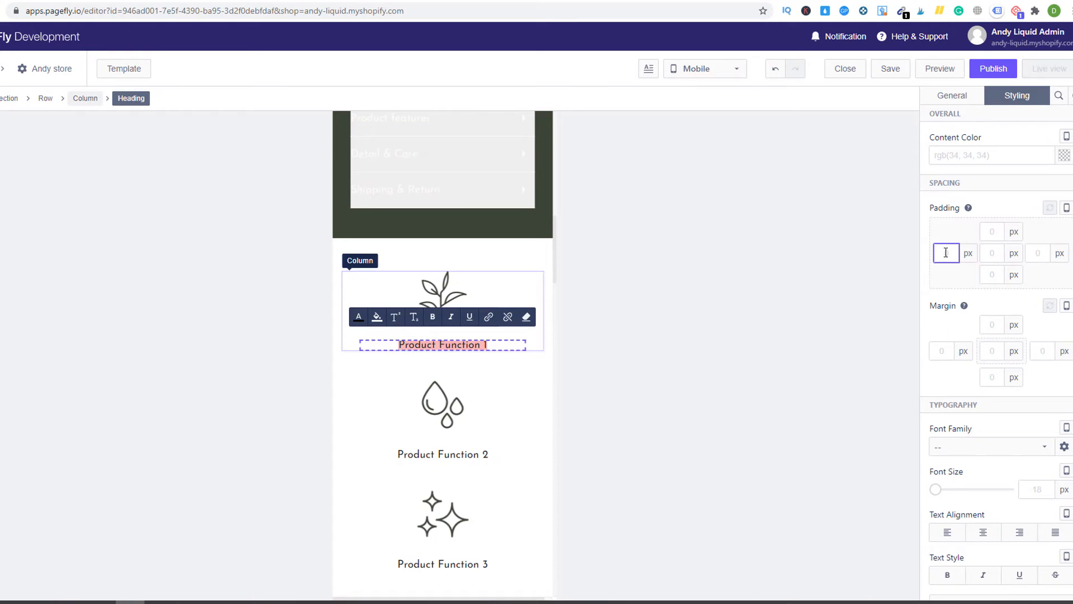
text(200)
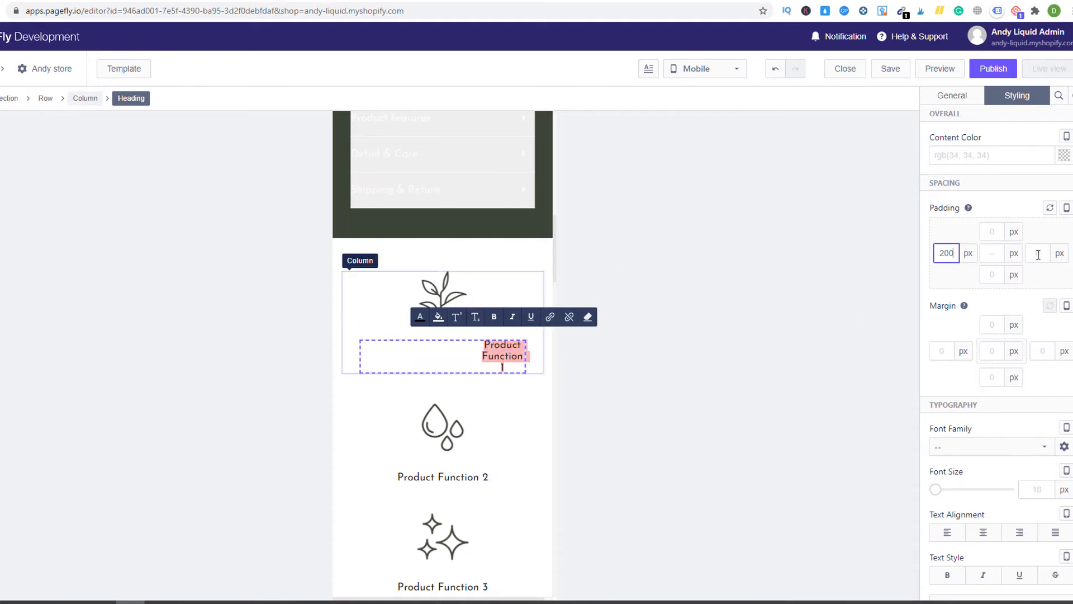
click(1039, 253)
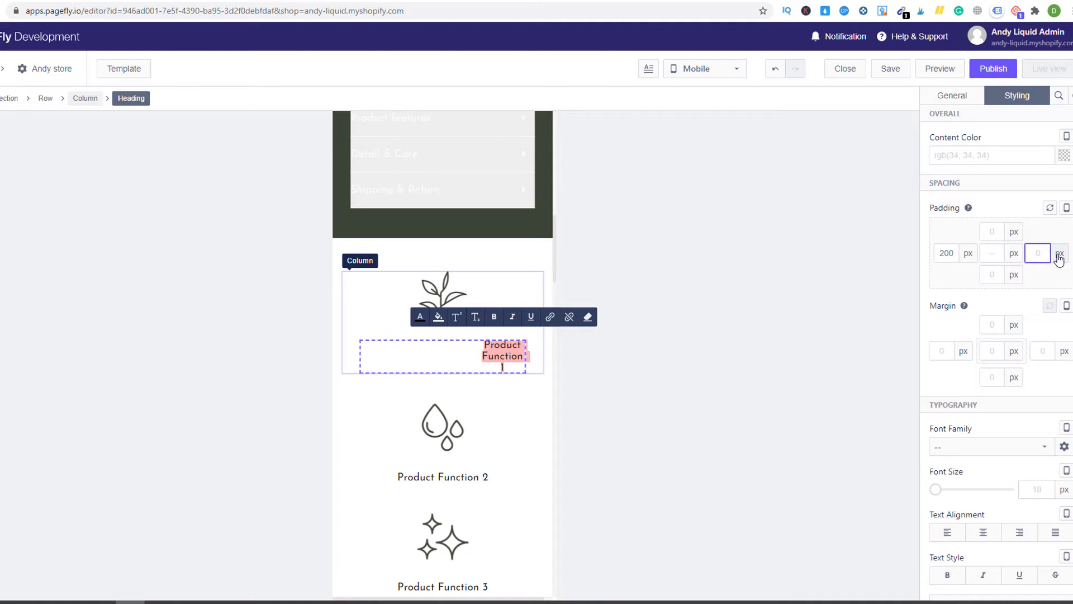
text(200)
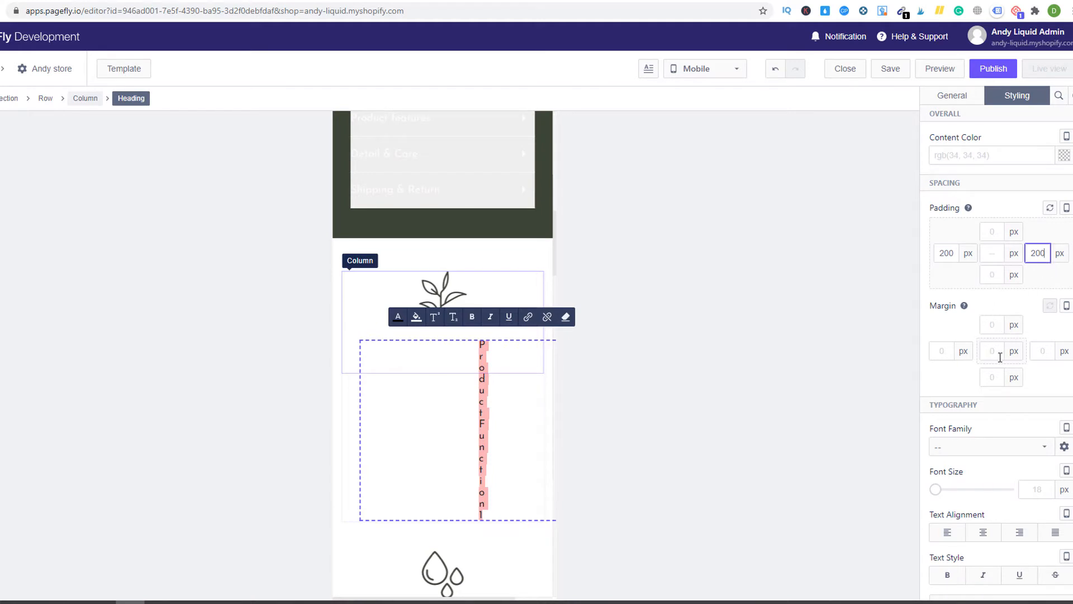
Step: Set the Product Function 1 heading's bottom margin to 100 px and inspect the spacing above Product Function 2
click(991, 378)
text(100)
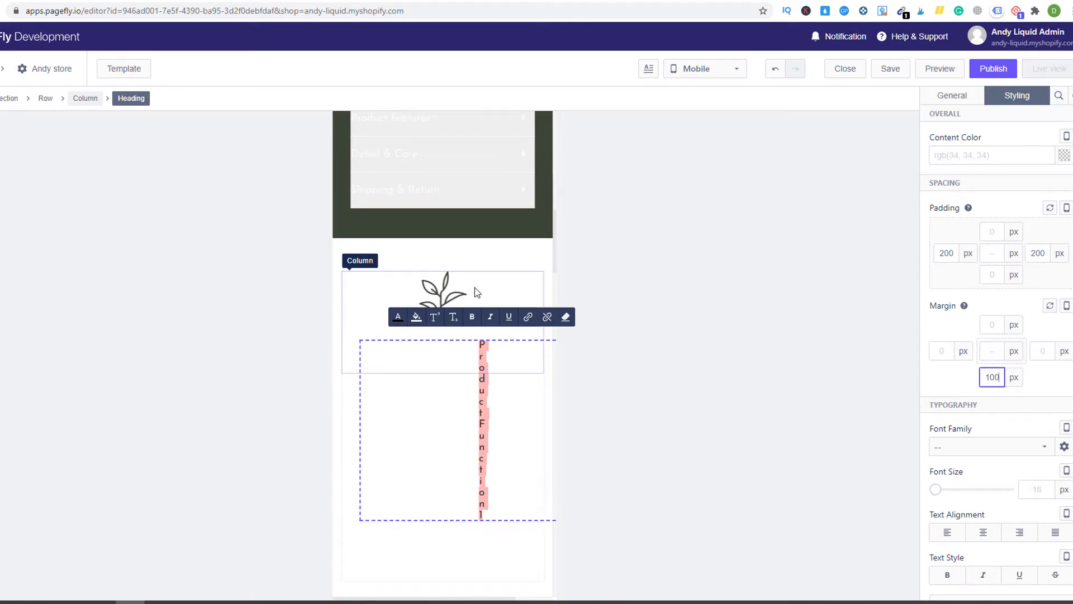
scroll(479, 374, up, 2)
scroll(480, 374, down, 7)
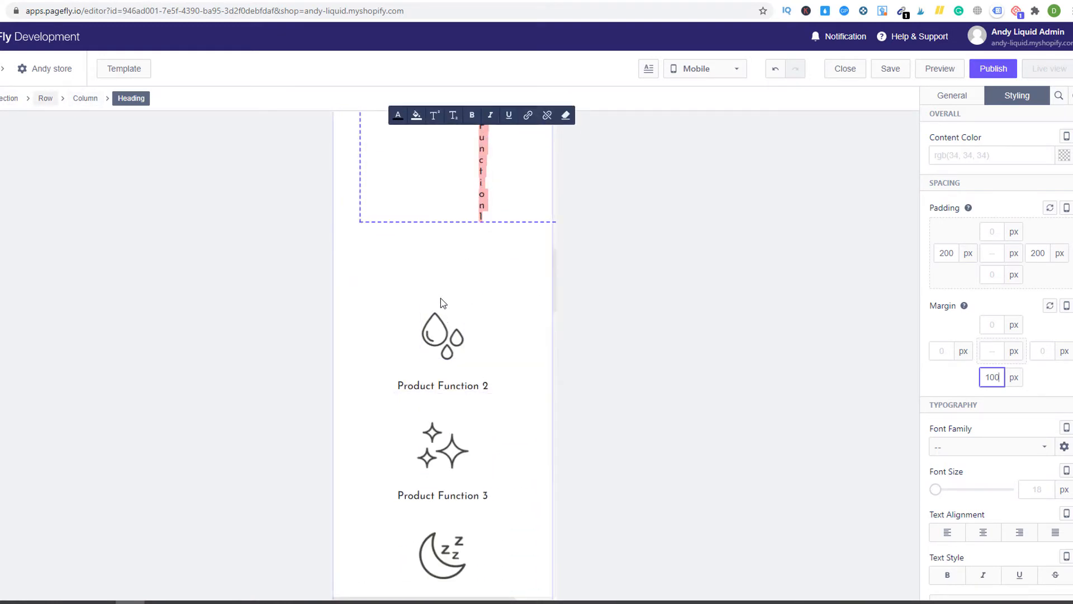
Step: Set the Product Function 1 heading's top margin to 100 px and inspect the gap below the leaf icon
scroll(462, 251, up, 1)
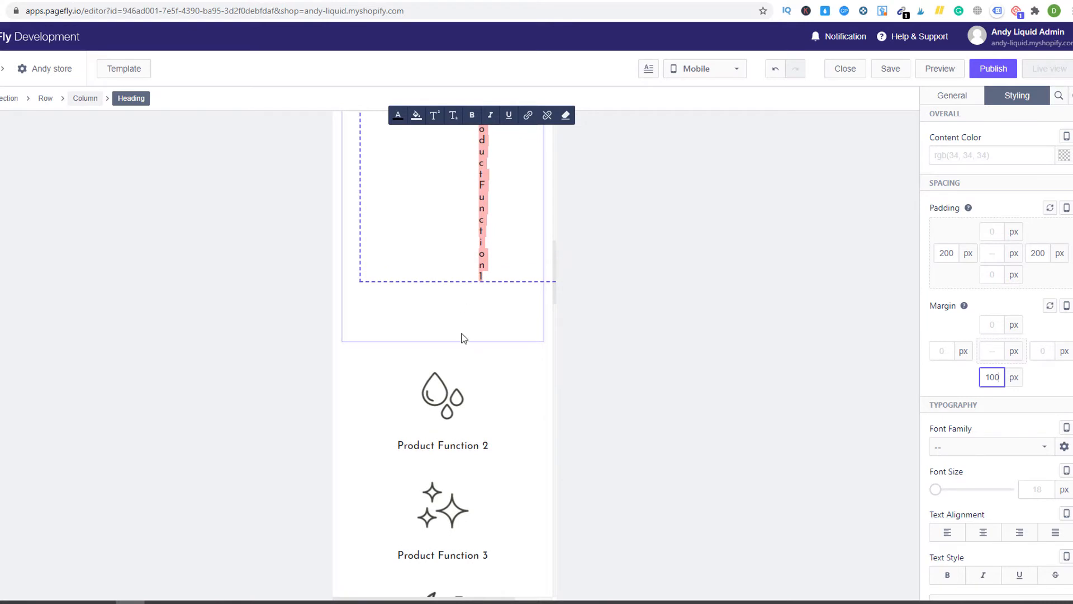
scroll(454, 392, up, 1)
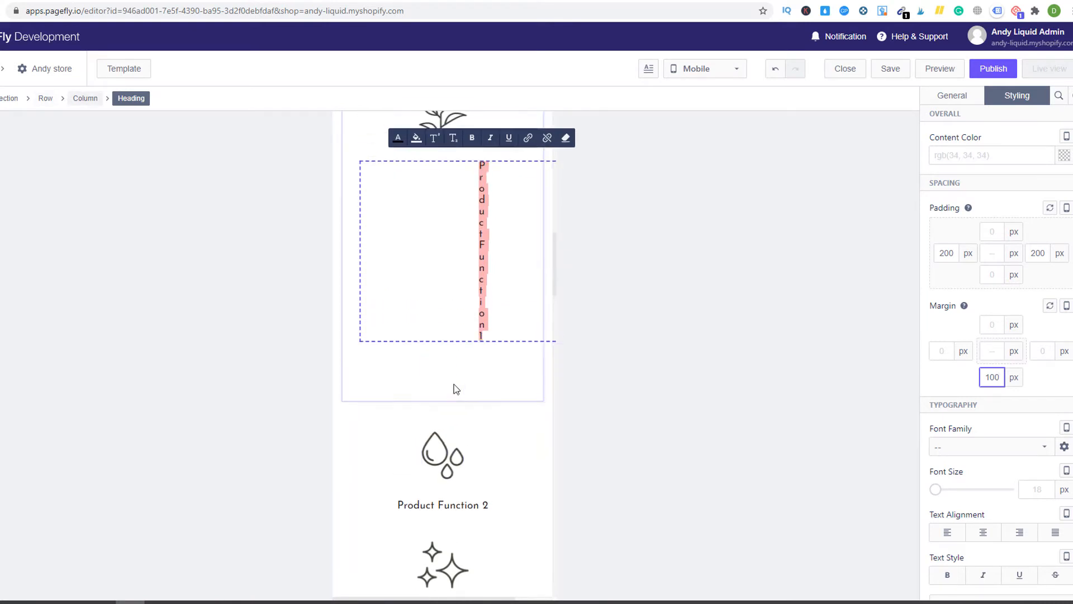
click(998, 318)
text(100)
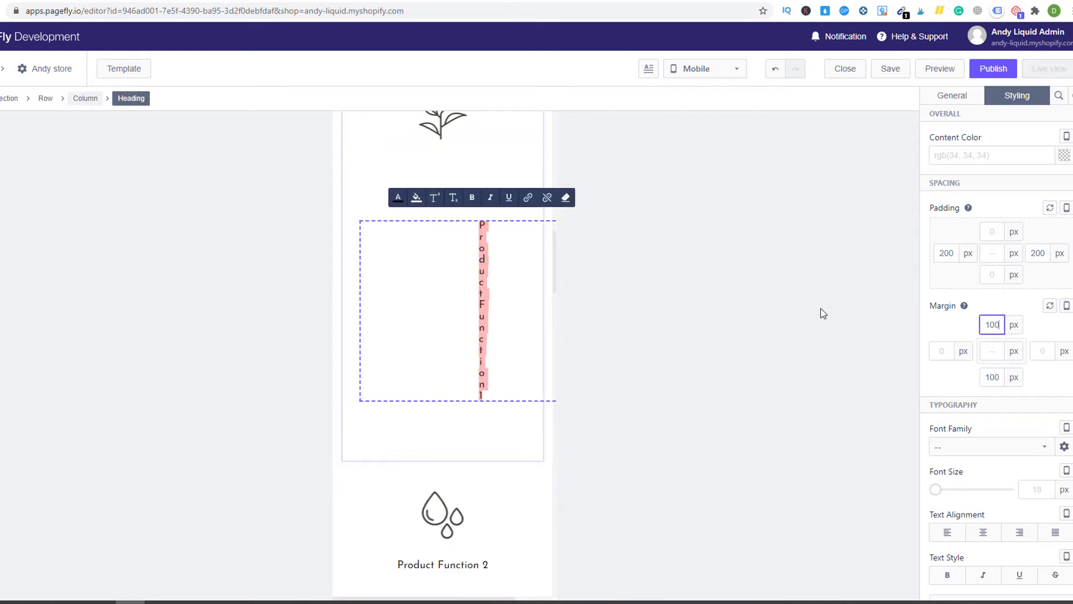
click(690, 342)
scroll(435, 255, up, 4)
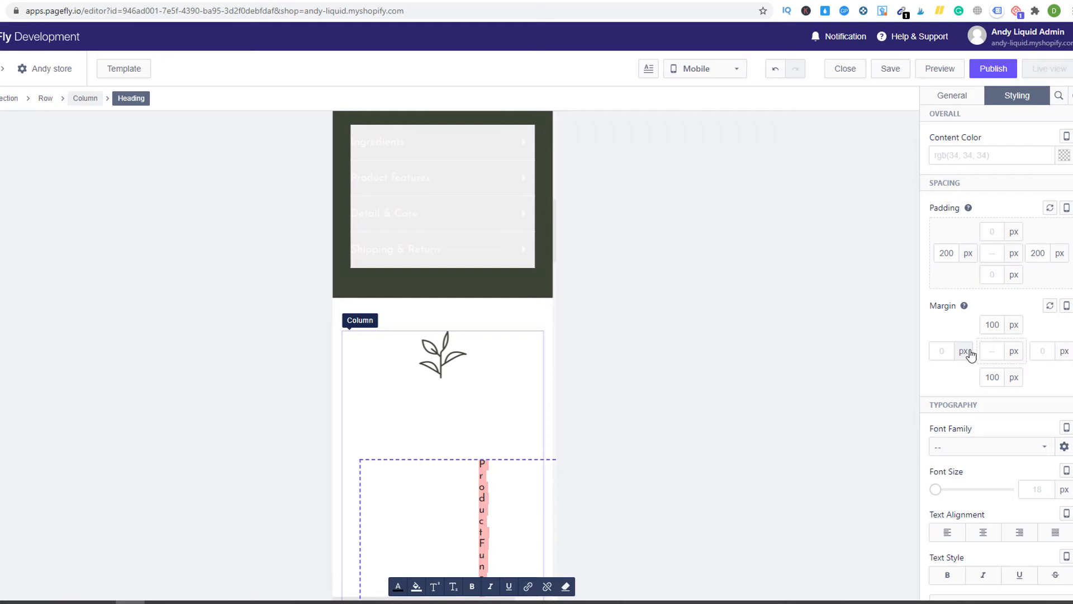
Step: Try a 74 px font size on the Product Function 1 heading, and settle on 22 px
scroll(1015, 441, down, 5)
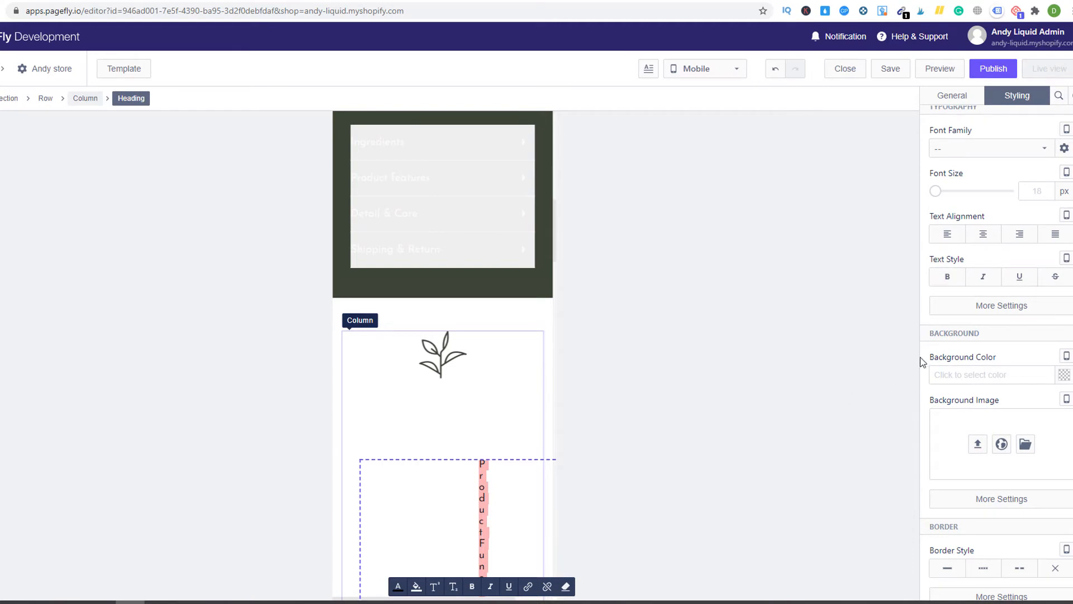
scroll(945, 341, up, 2)
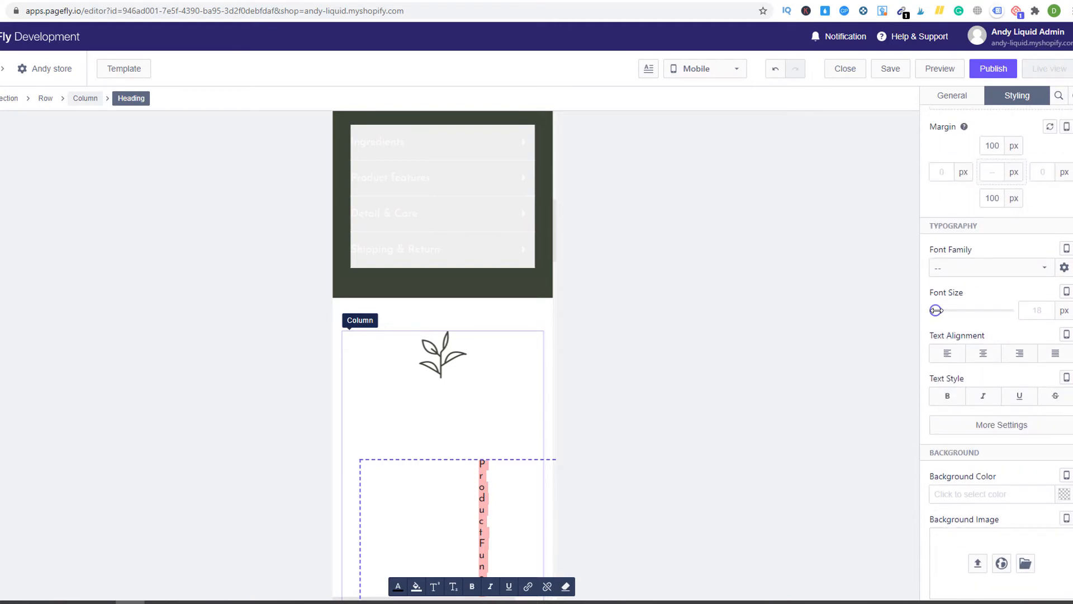
drag(936, 310, 967, 310)
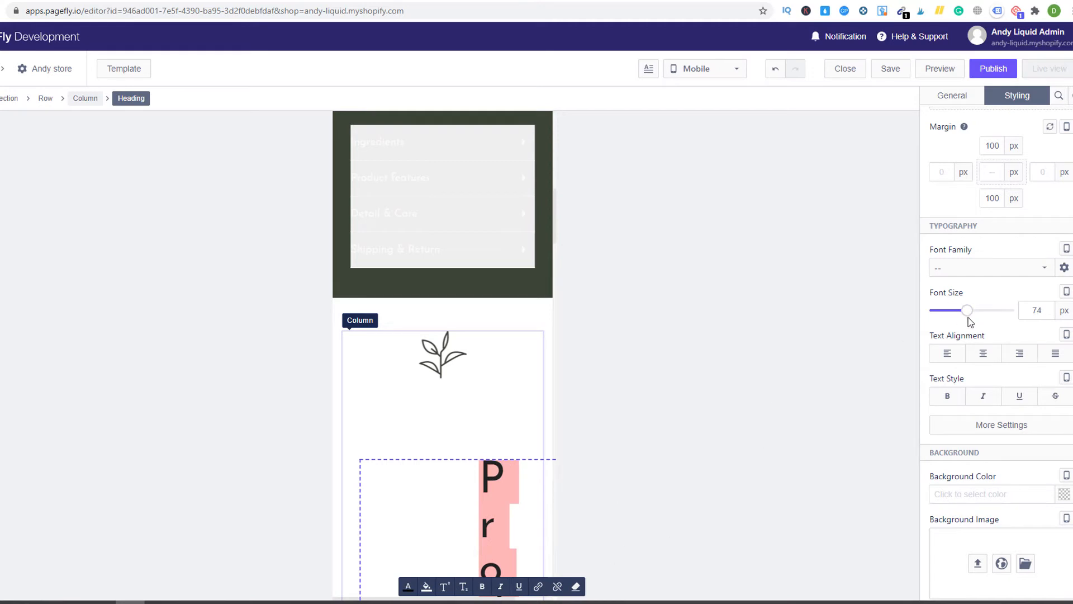
drag(967, 311, 943, 311)
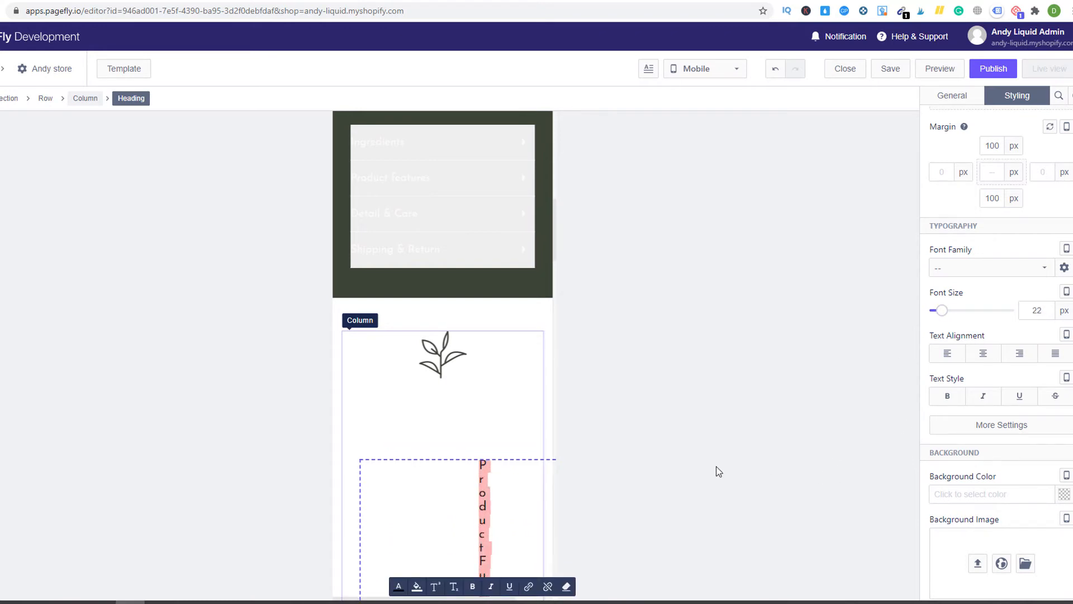
Step: Make the Product Function 1 heading bold, italic and underlined
scroll(977, 402, up, 2)
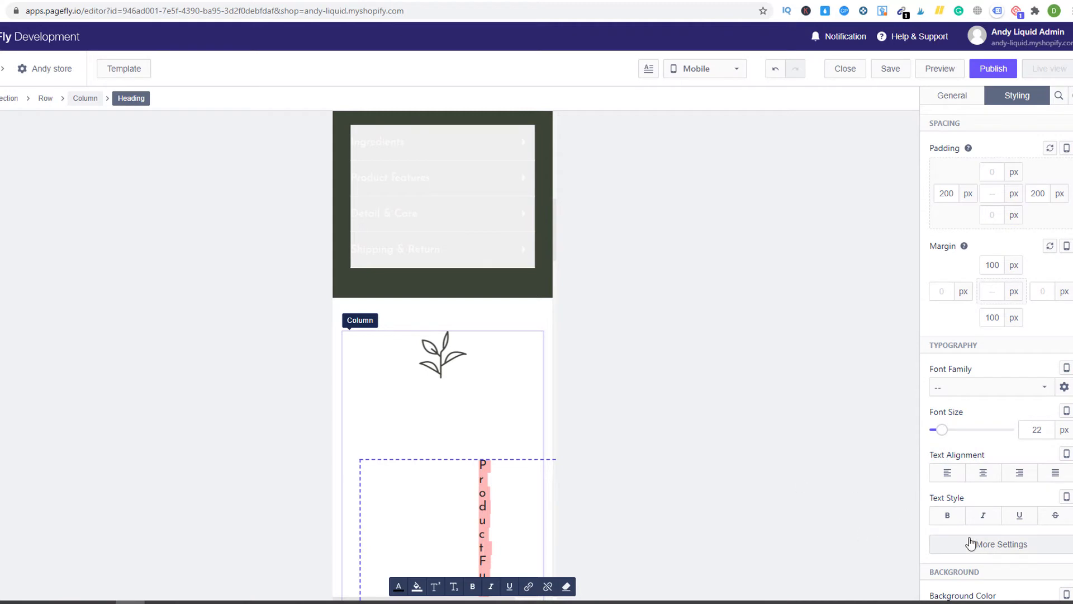
click(946, 520)
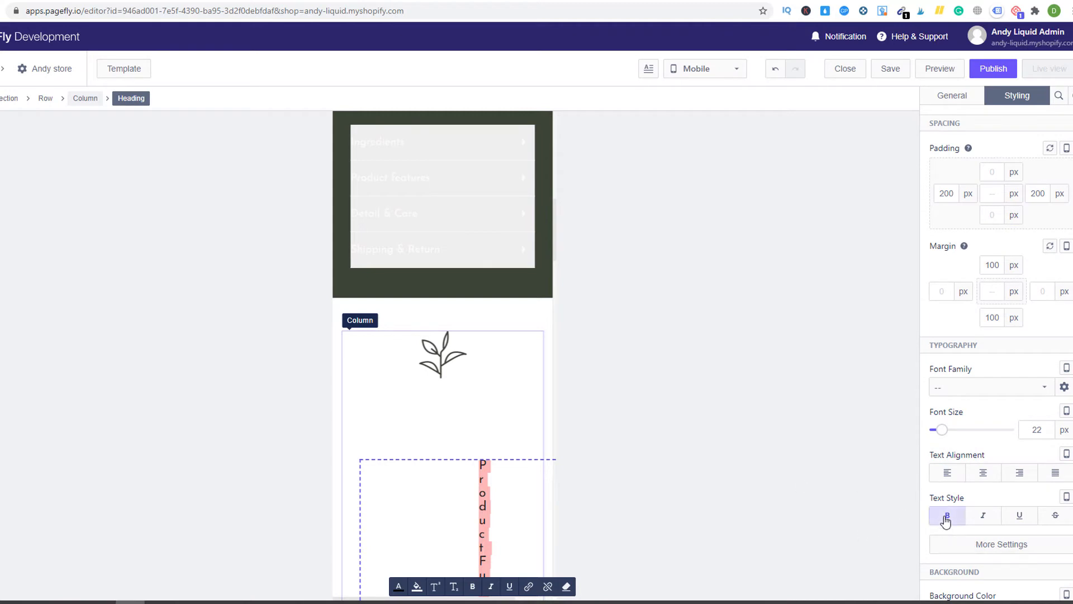
click(982, 521)
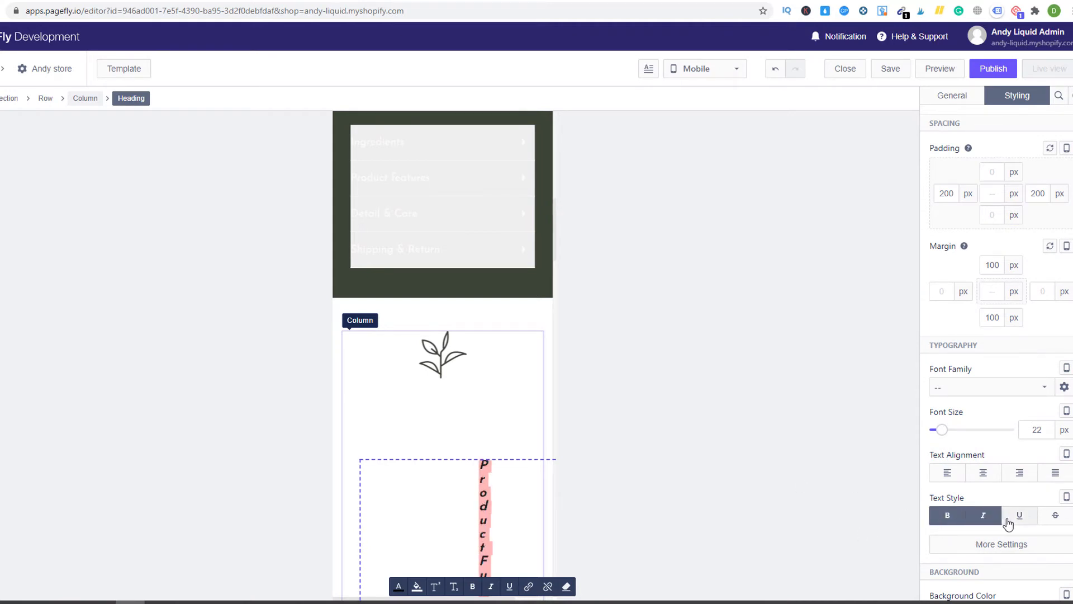
click(1008, 522)
Step: Switch to the laptop view to examine the Product Function 1 heading's styling, and return to the mobile view
click(731, 68)
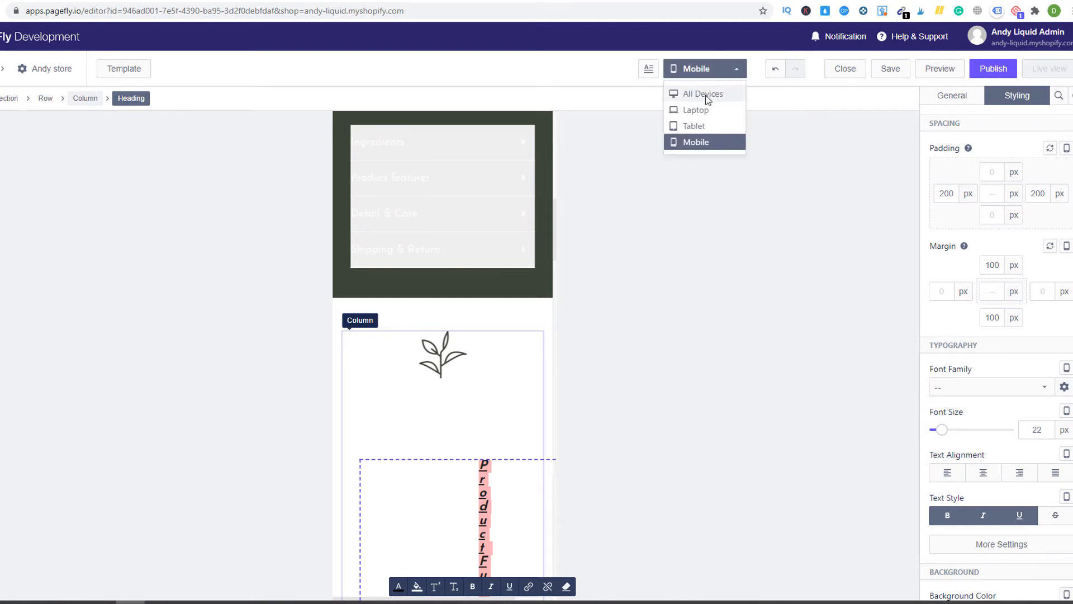
click(703, 111)
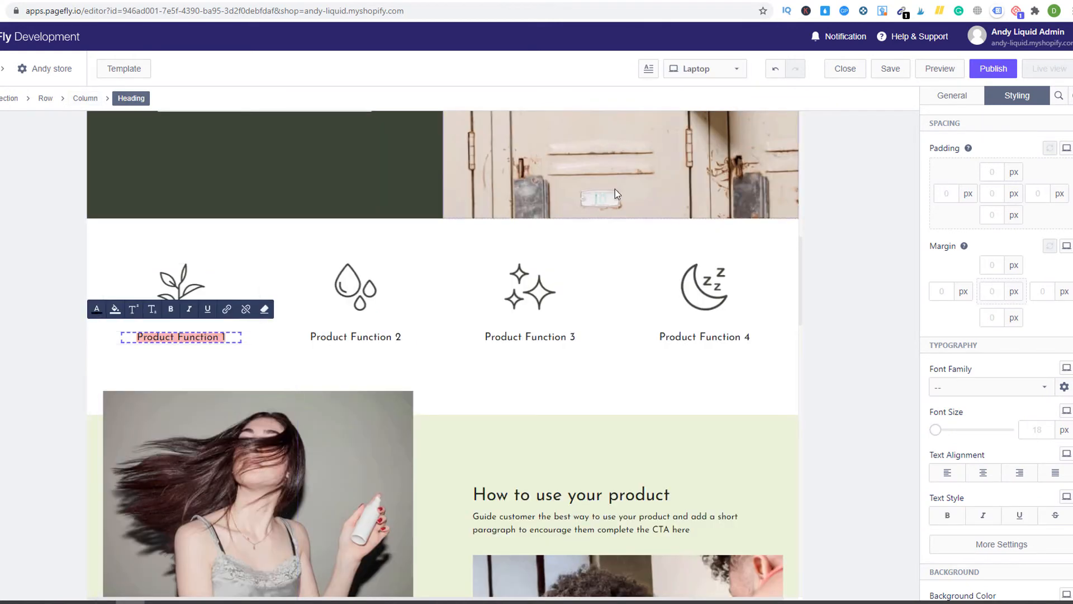
scroll(508, 335, up, 5)
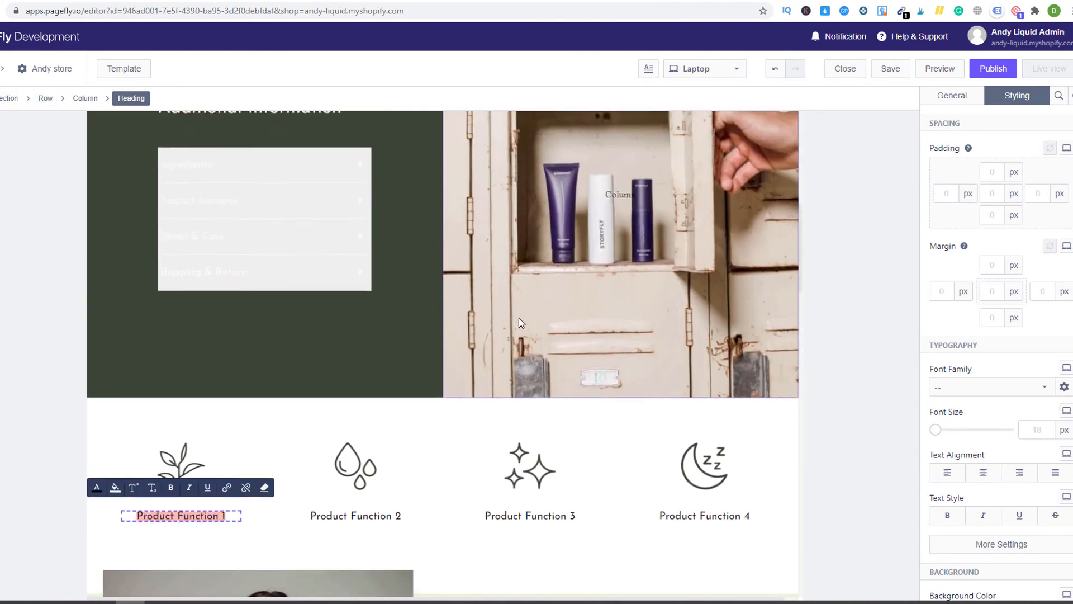
scroll(519, 319, down, 3)
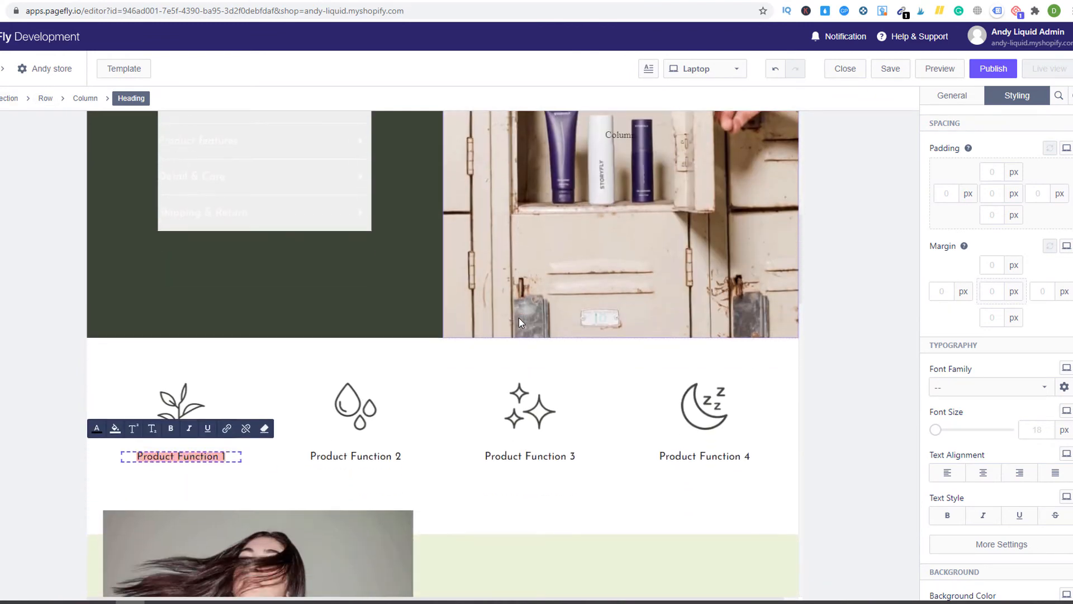
click(726, 73)
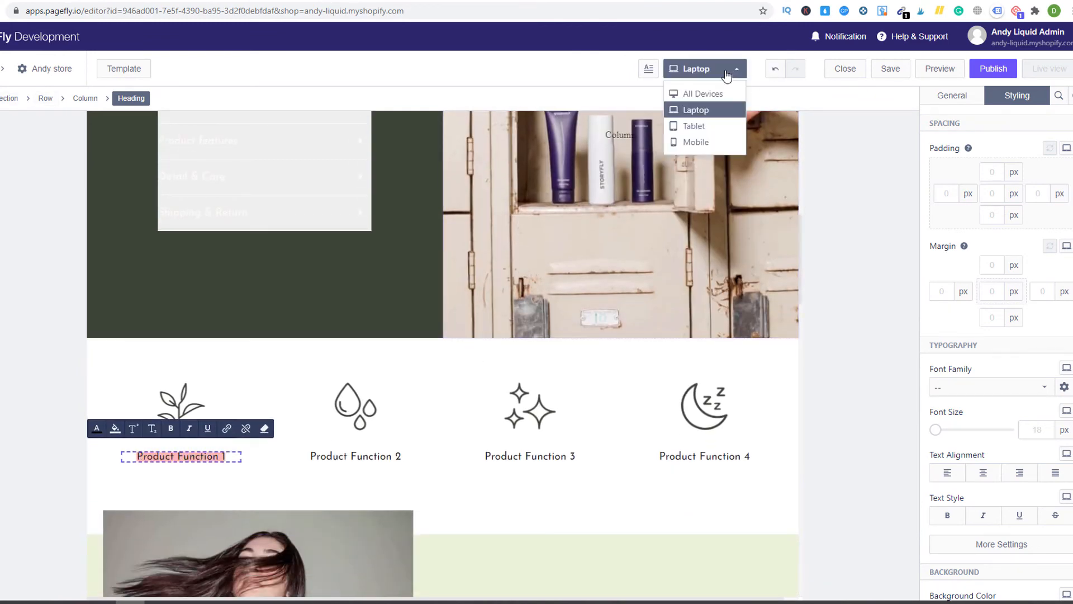
click(695, 142)
Step: Compare the column arrangement around the 90H20 product in the mobile and laptop views, ending in the mobile view
scroll(520, 357, up, 3)
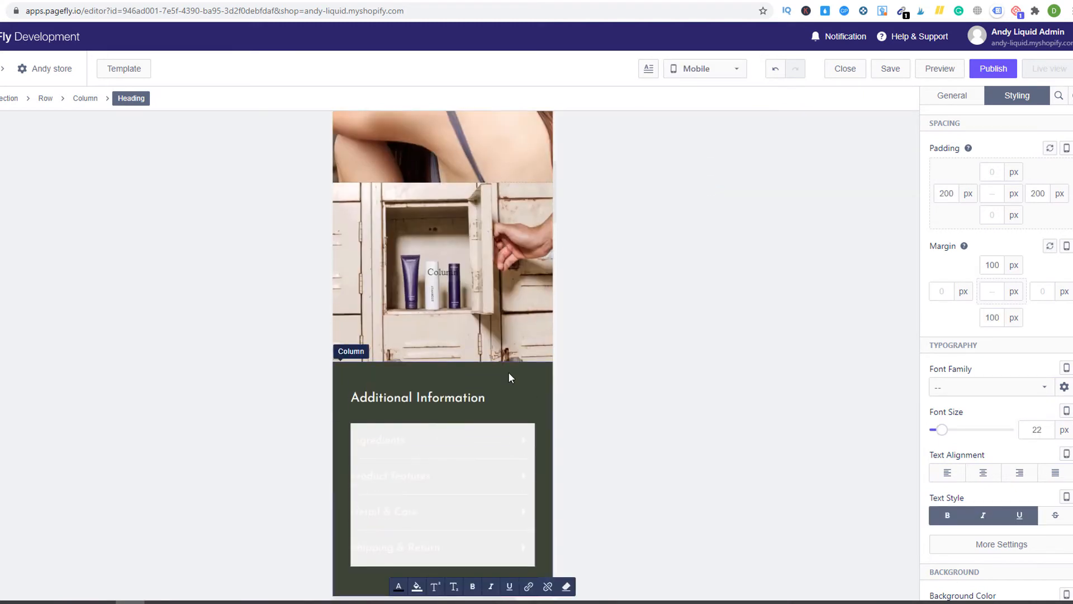
scroll(511, 369, up, 4)
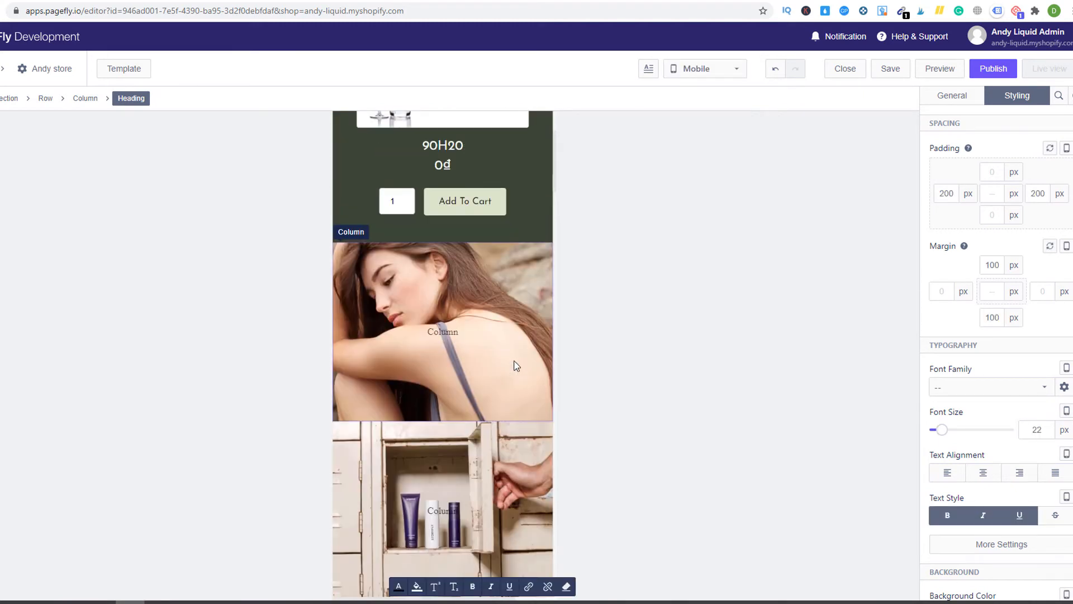
scroll(516, 364, up, 3)
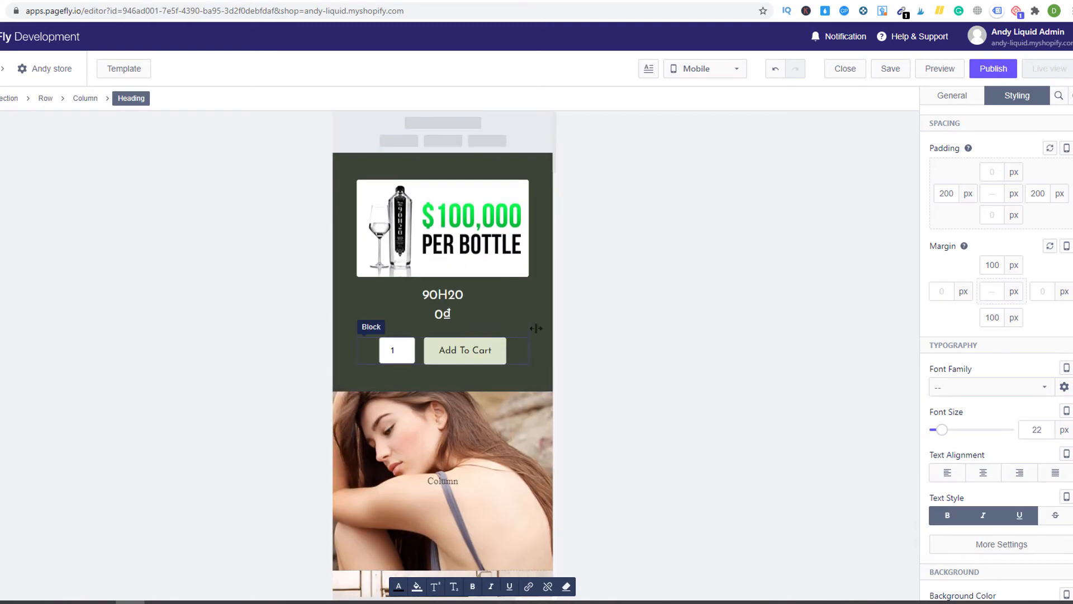
click(702, 78)
click(703, 110)
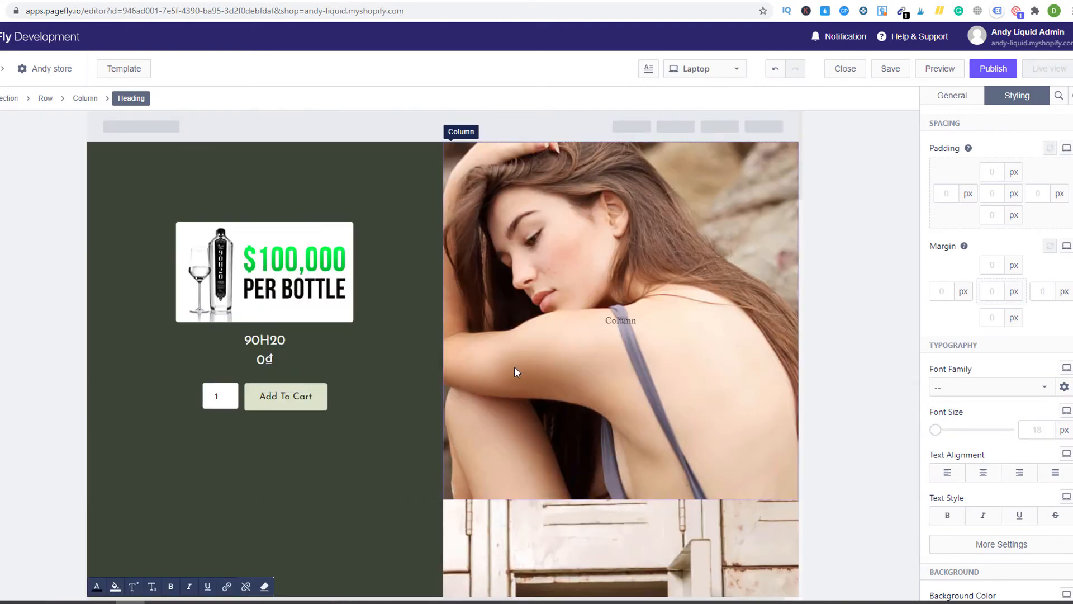
scroll(514, 367, down, 1)
click(725, 78)
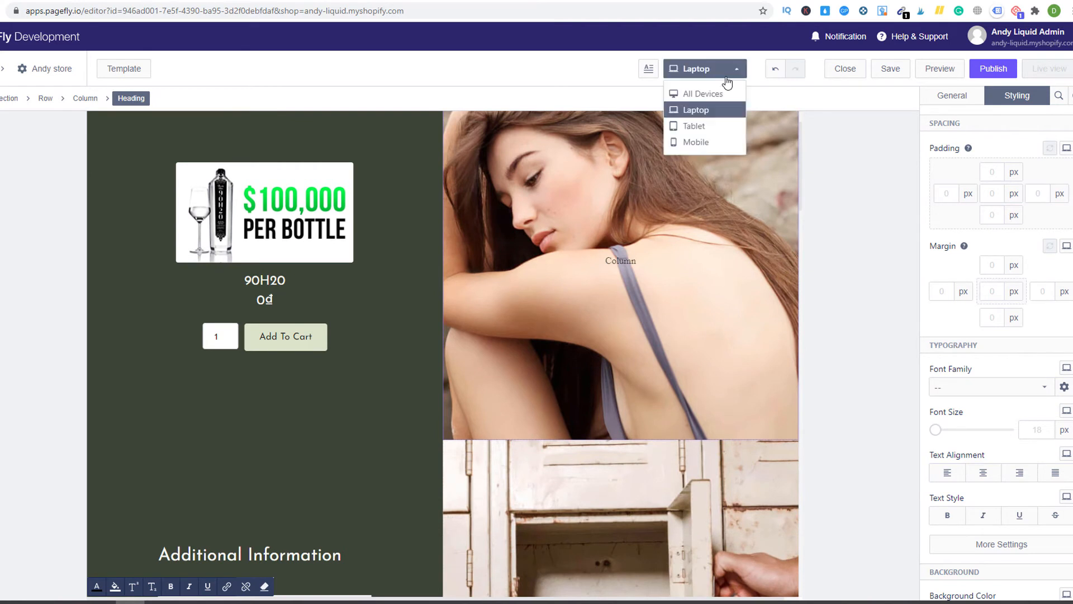
click(719, 142)
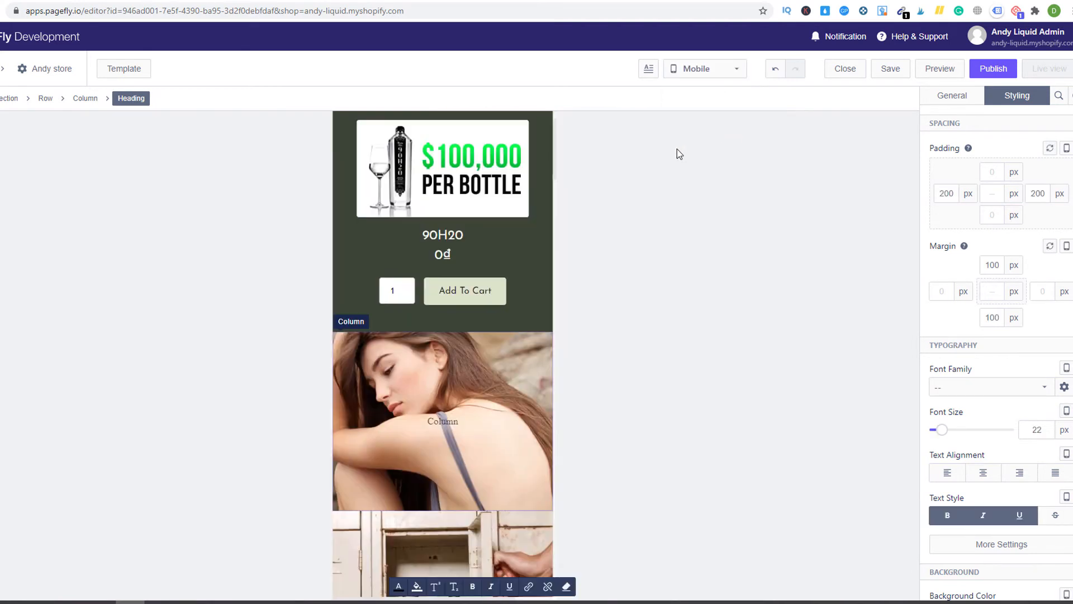
Step: Move the woman's photo column above the 90H20 product column and check the column order in the laptop view
click(470, 340)
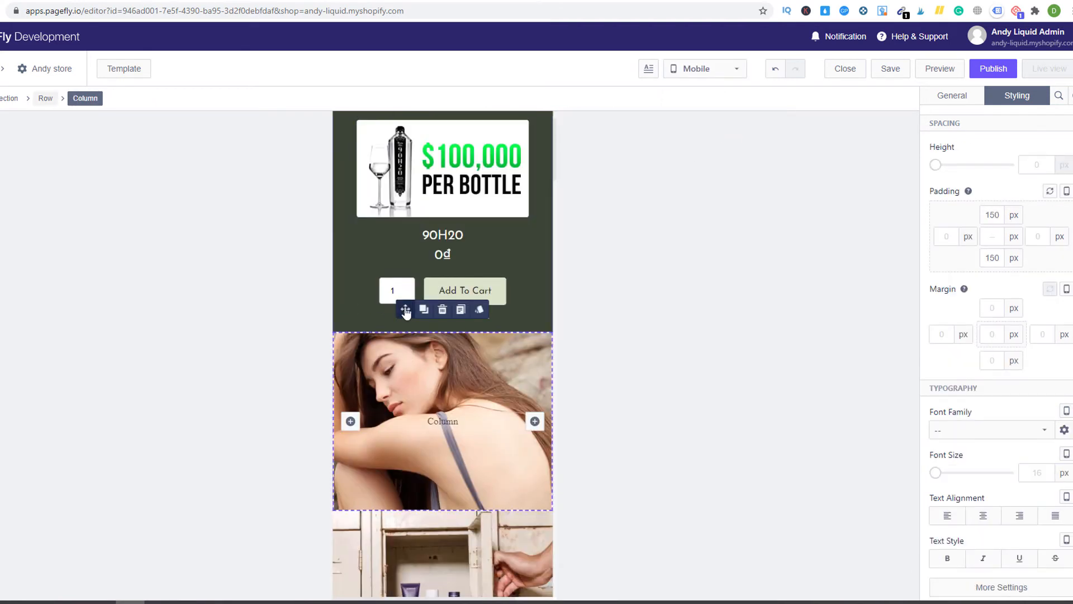
drag(405, 311, 442, 170)
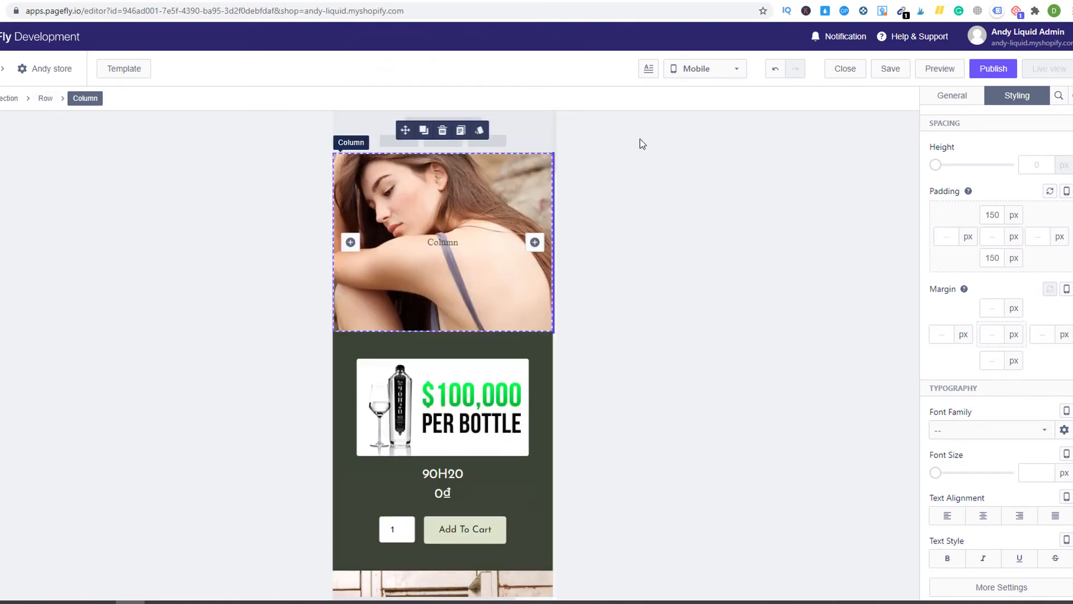
click(706, 68)
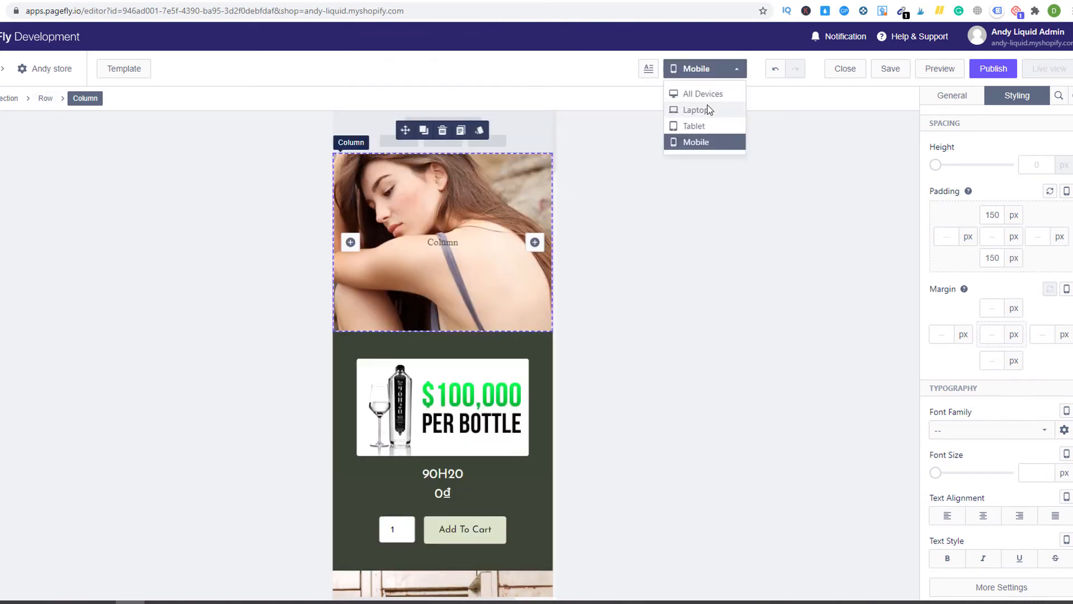
click(706, 110)
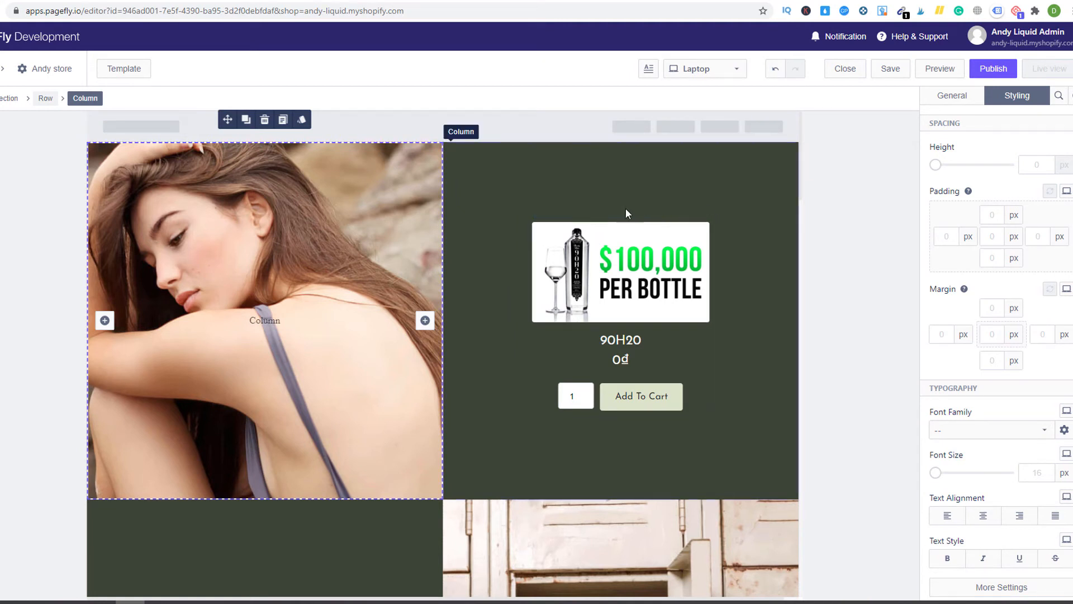
Step: Try to move the woman's photo column to another place in the laptop layout
click(706, 70)
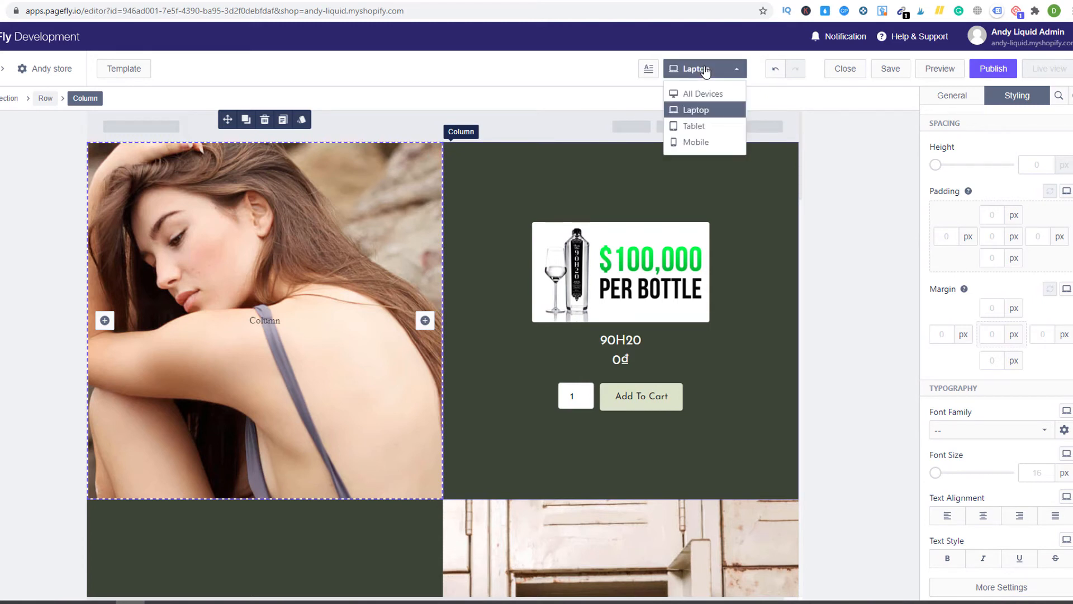
click(268, 223)
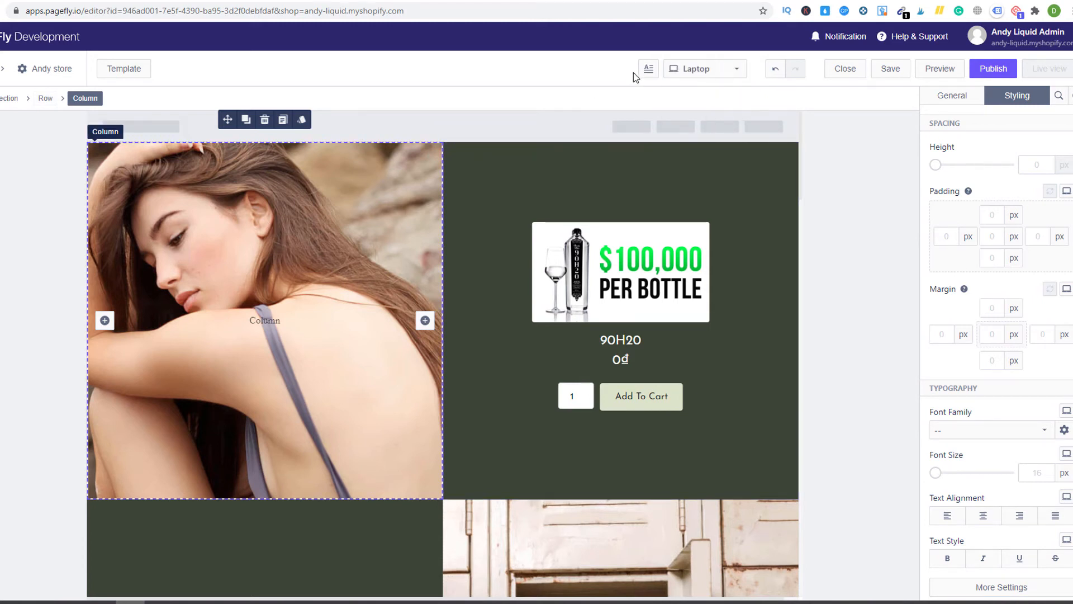
click(704, 72)
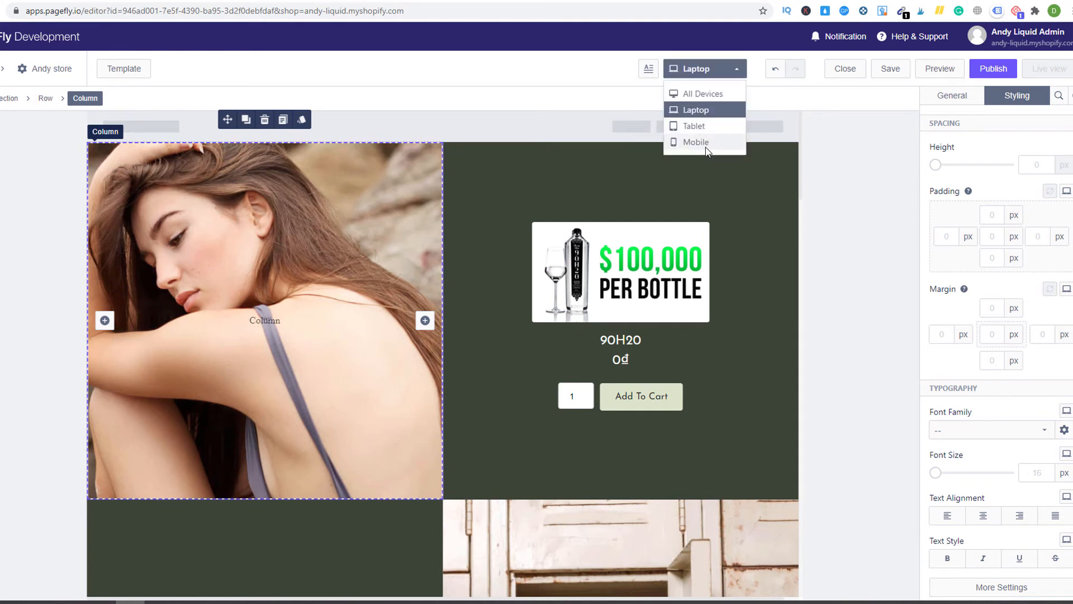
click(541, 117)
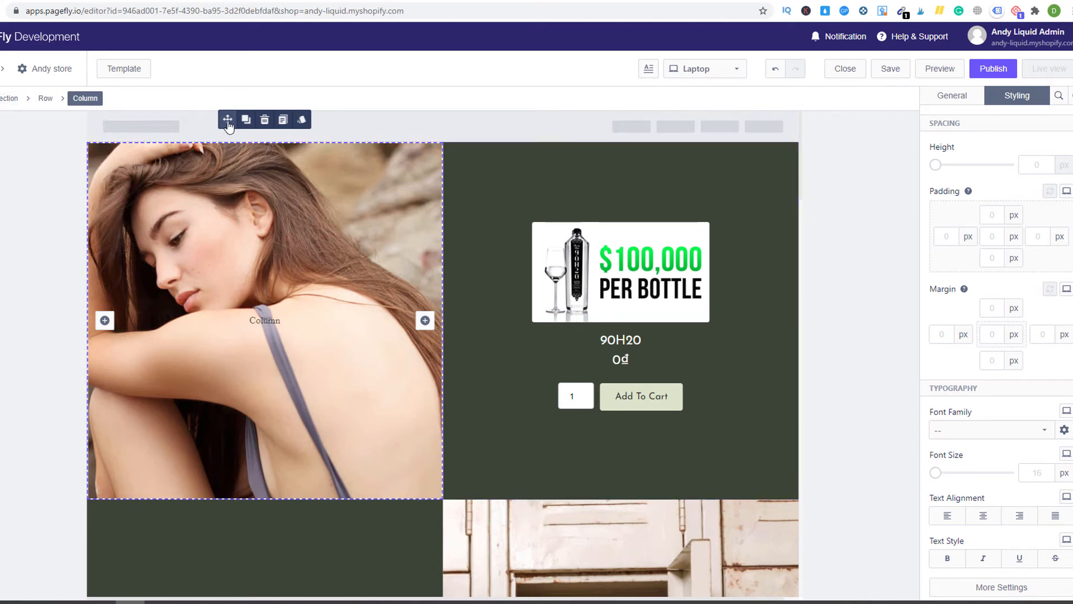
drag(227, 125, 363, 277)
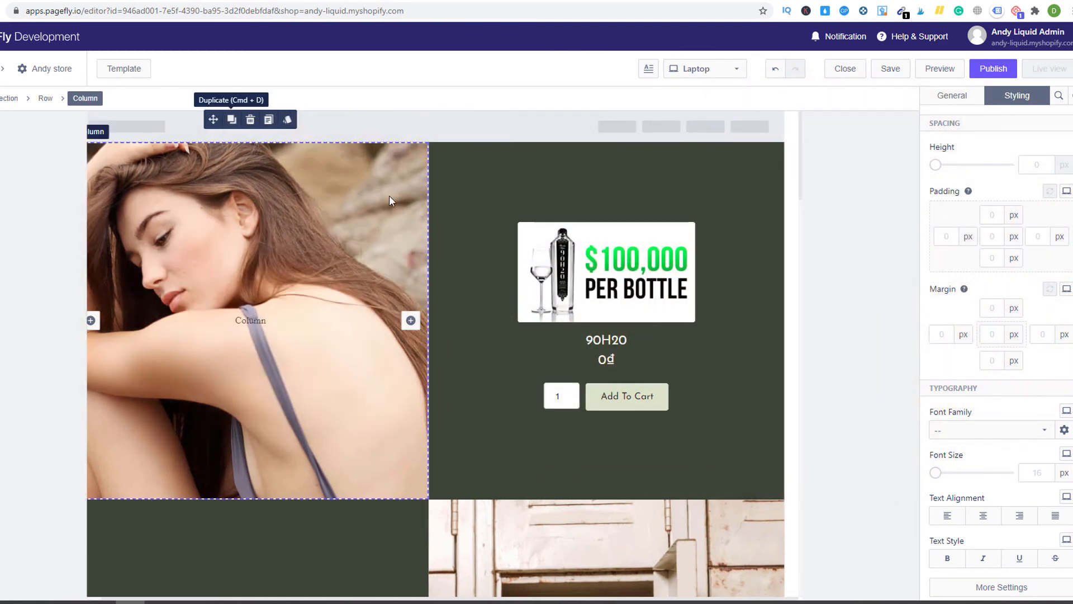
Step: Switch to the mobile view and move the woman's photo column below the locker photo column
click(719, 73)
click(696, 143)
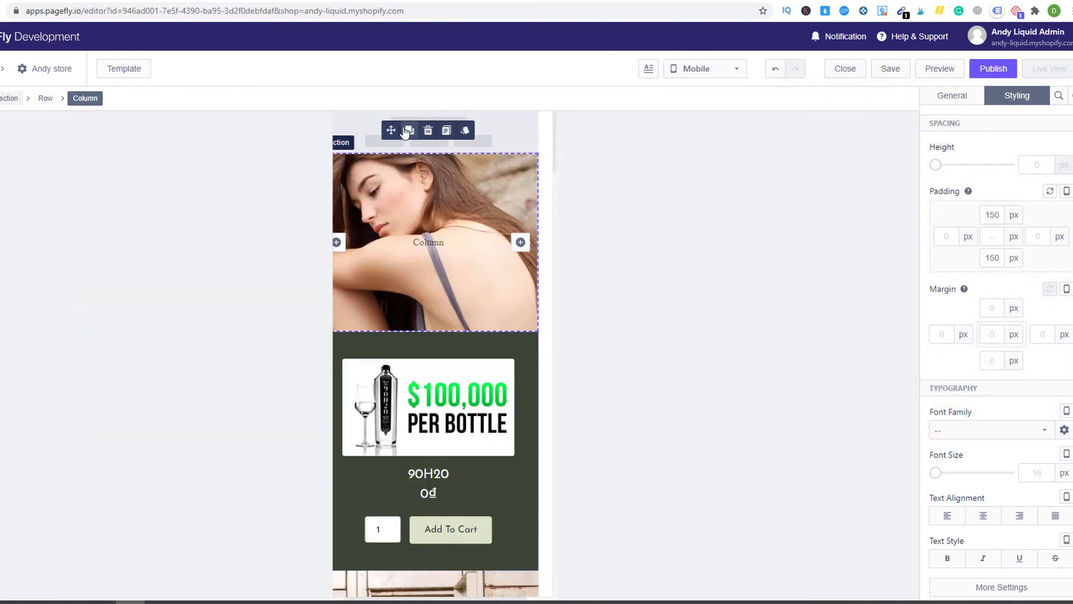
drag(391, 130, 443, 564)
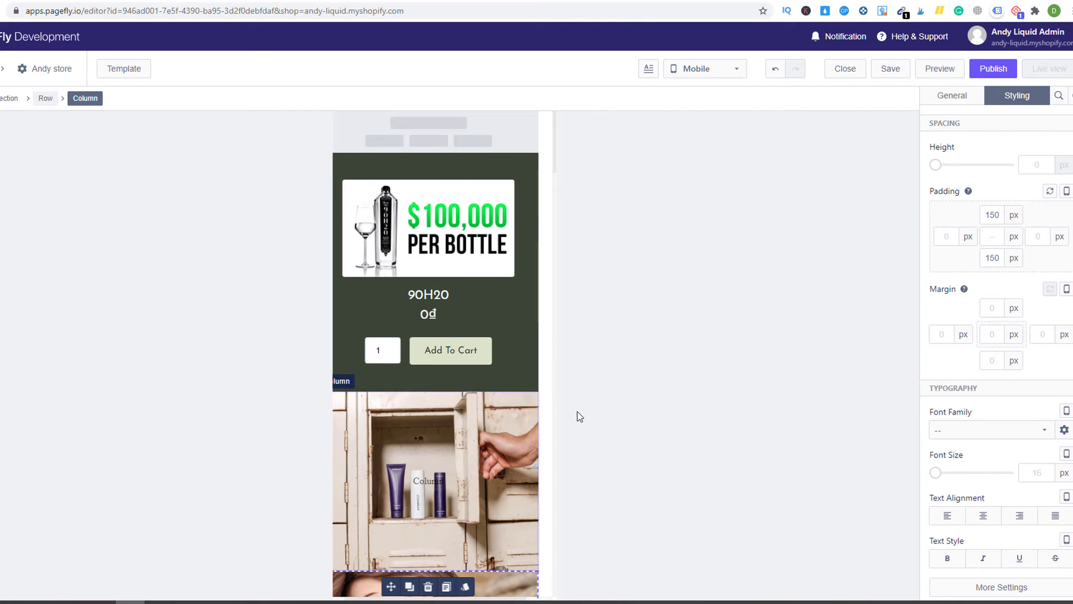
Step: Move the woman's photo column up between the 90H20 product column and the locker photo column
scroll(414, 432, down, 2)
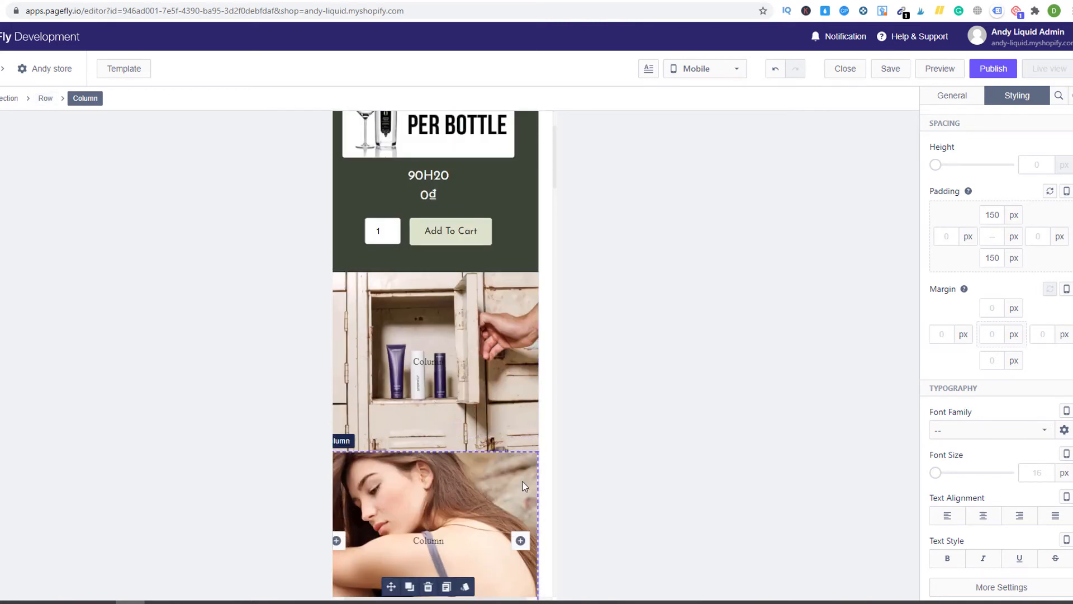
drag(391, 586, 444, 278)
drag(391, 587, 448, 267)
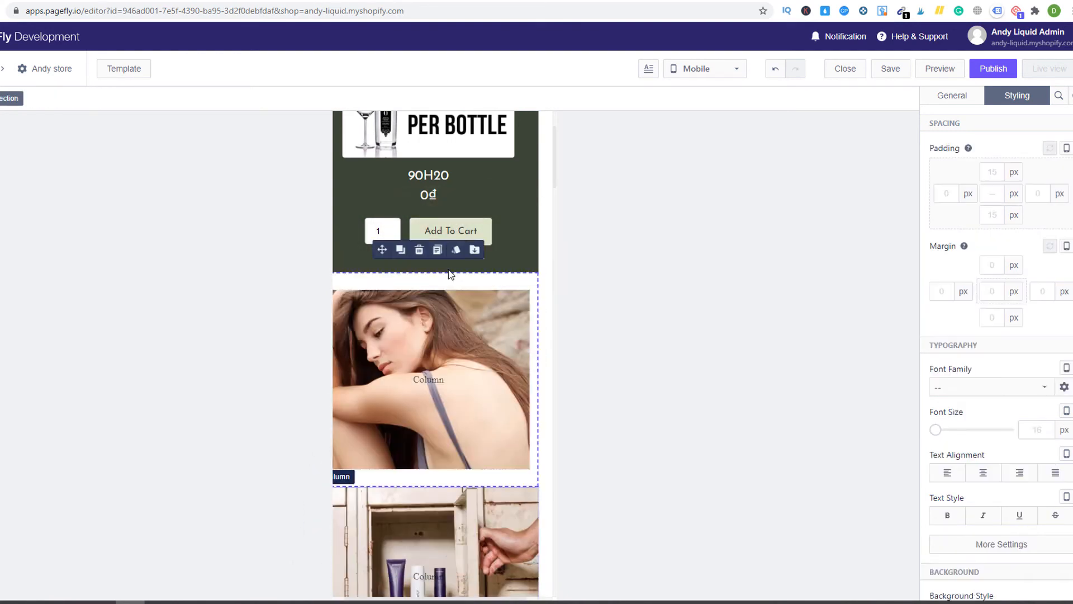
Step: Review the order of the 90H20 product, woman's photo and locker photo columns in the mobile view
scroll(517, 325, down, 3)
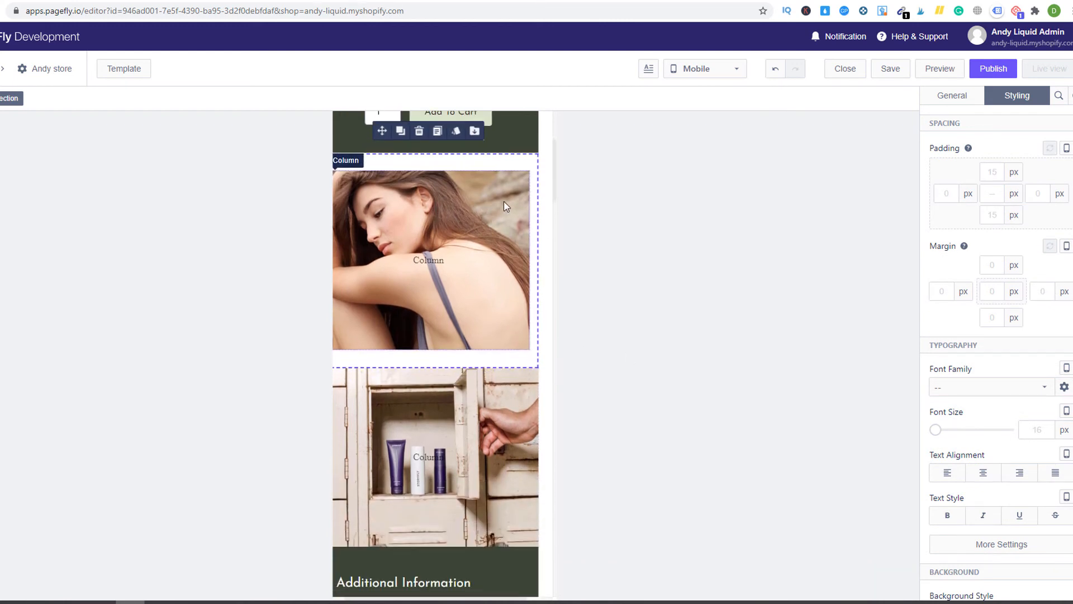
scroll(506, 224, up, 4)
scroll(505, 207, down, 2)
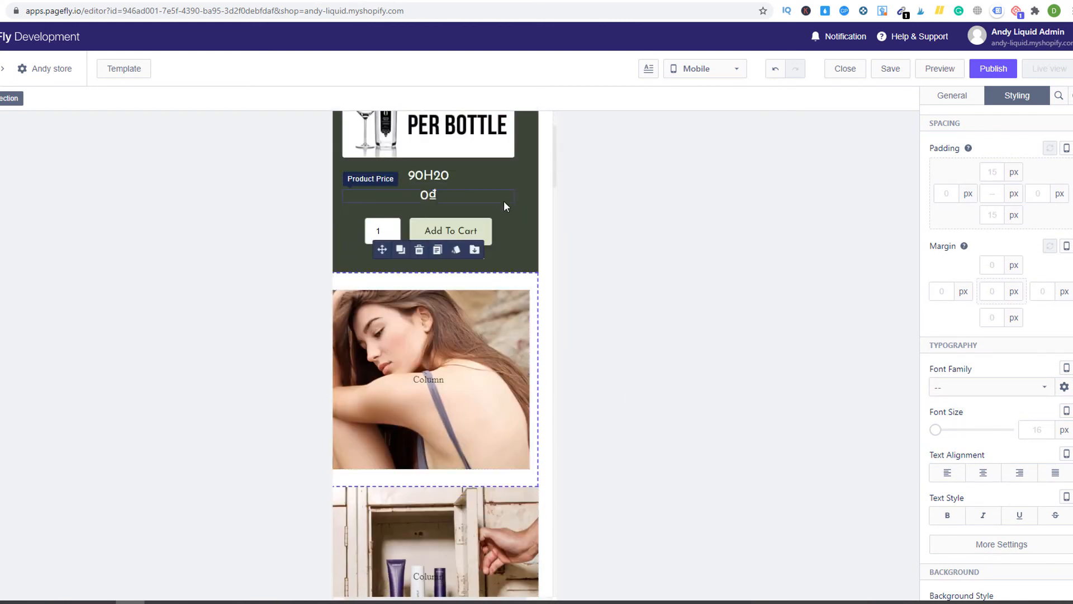
scroll(546, 250, up, 2)
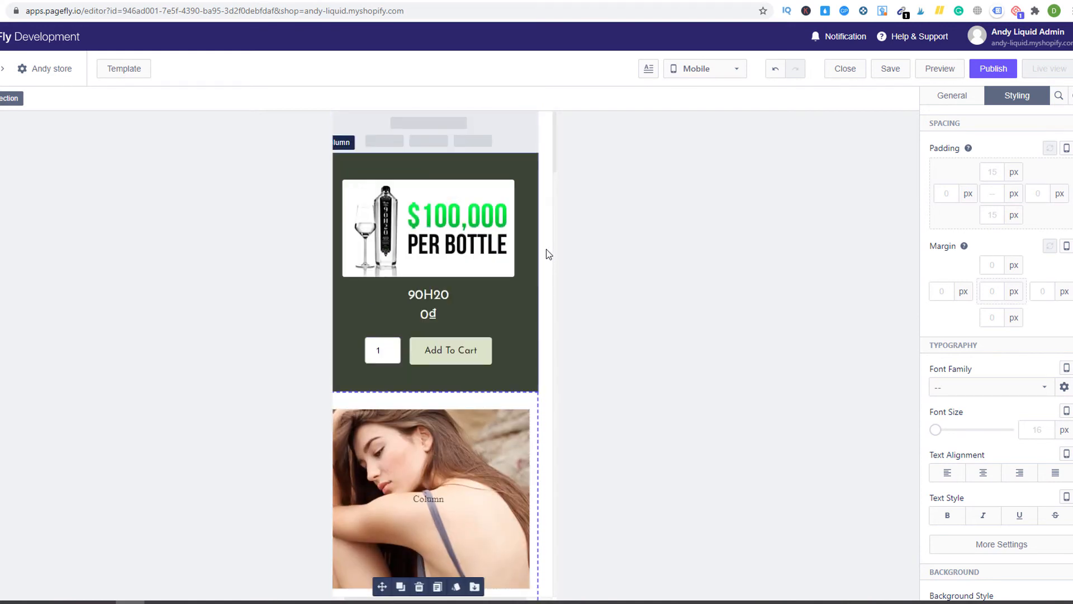
scroll(546, 249, down, 1)
scroll(546, 249, up, 1)
scroll(547, 250, down, 2)
scroll(545, 250, up, 2)
Step: Check the placement of the product and woman's photo columns in the All Devices view
click(731, 73)
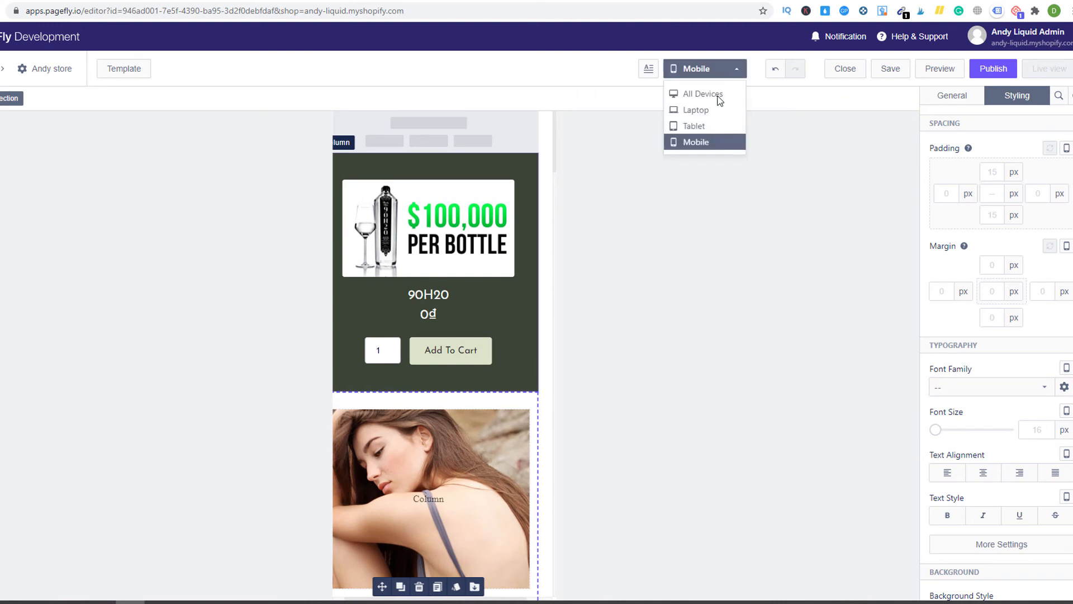
click(719, 93)
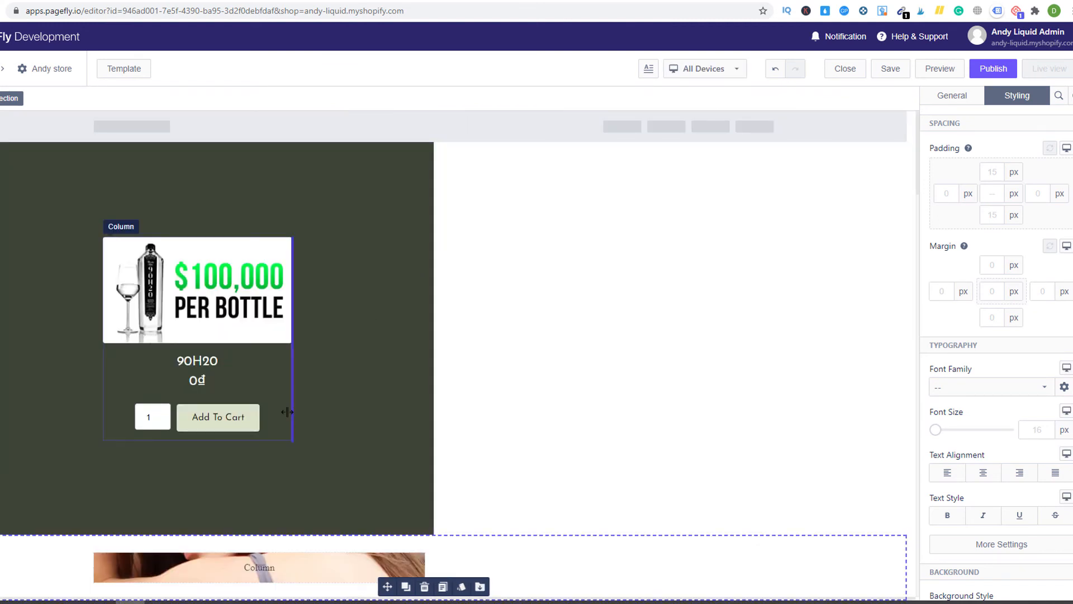
scroll(543, 311, down, 3)
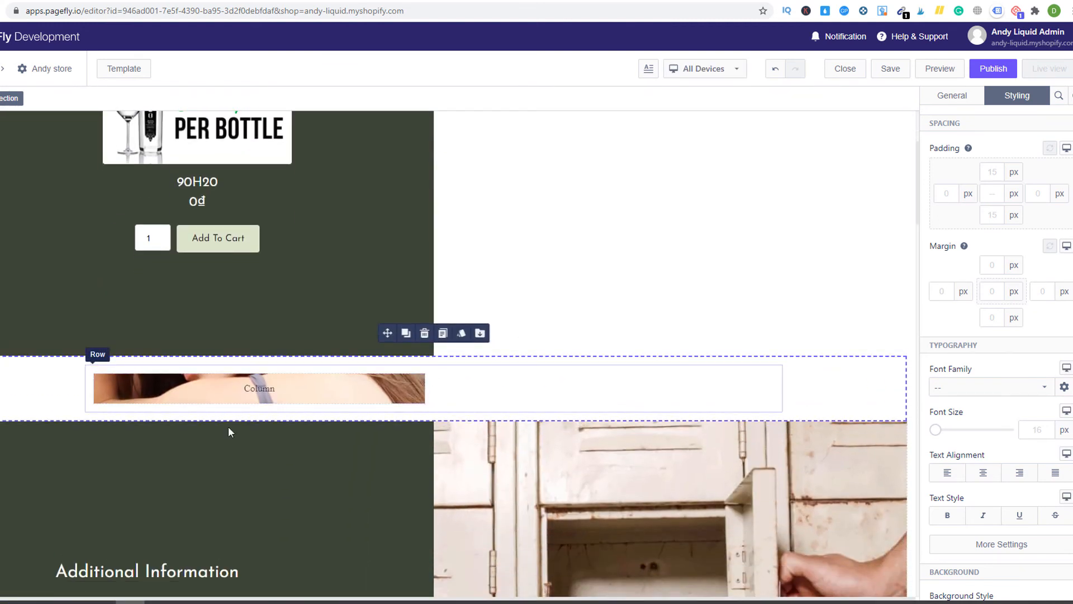
scroll(289, 324, up, 3)
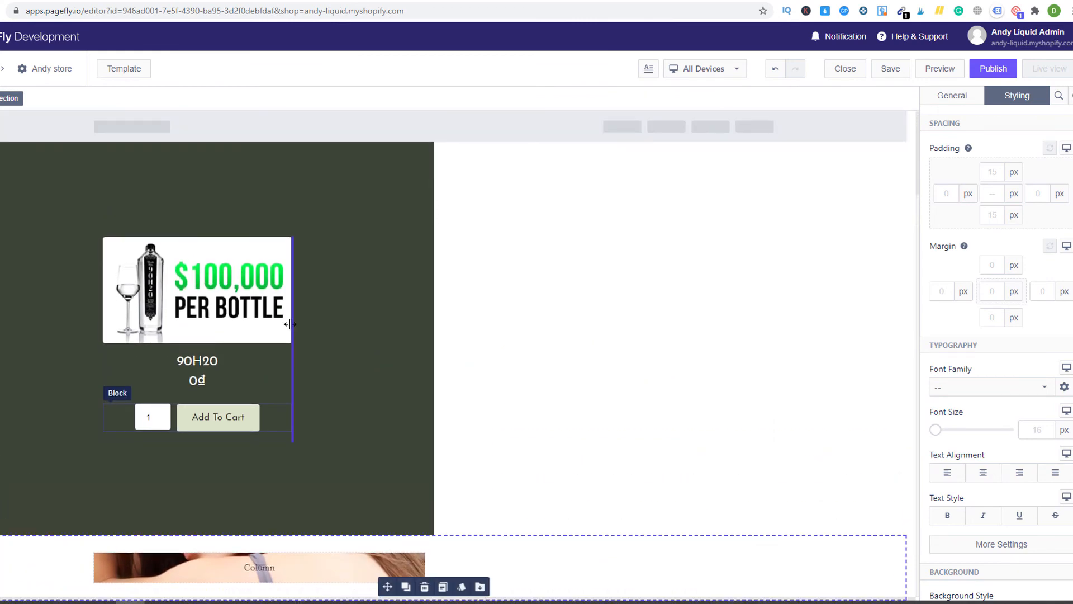
Step: Return to the mobile view and duplicate the woman's photo column below the 90H20 product column
click(712, 69)
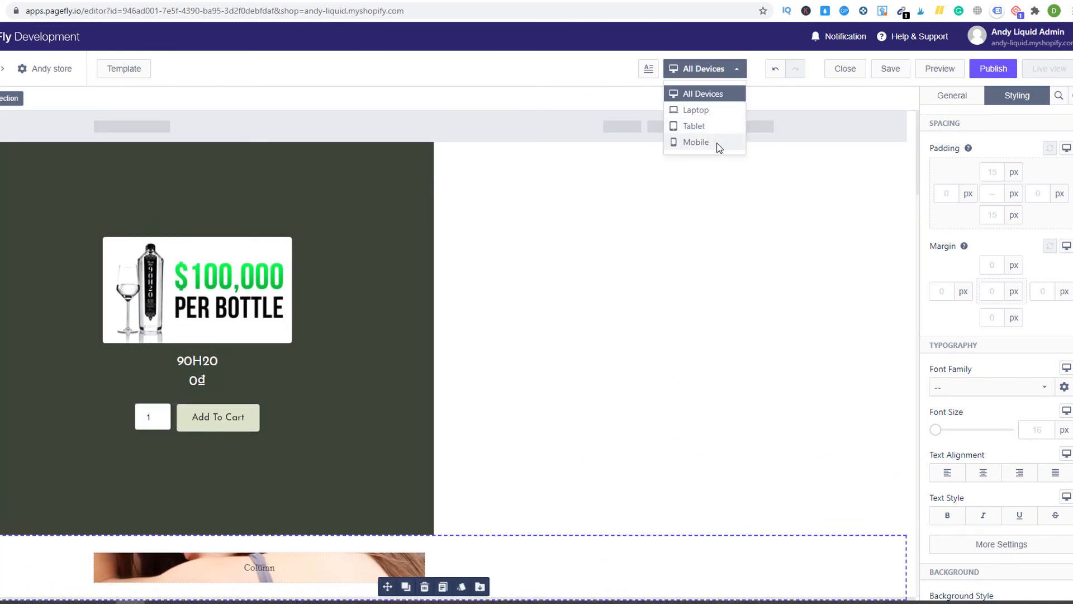
click(720, 147)
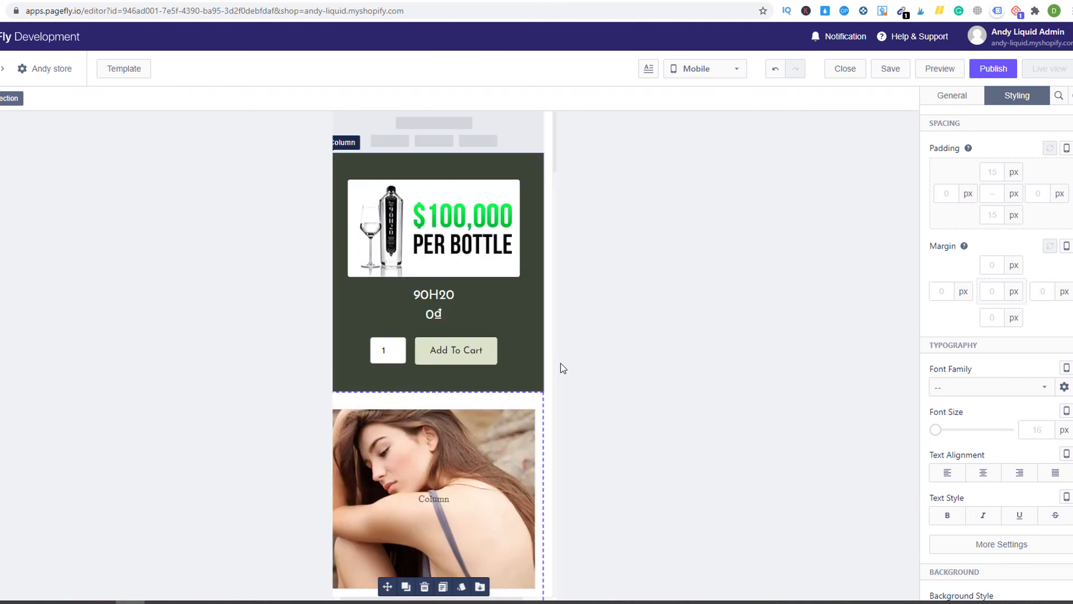
click(438, 449)
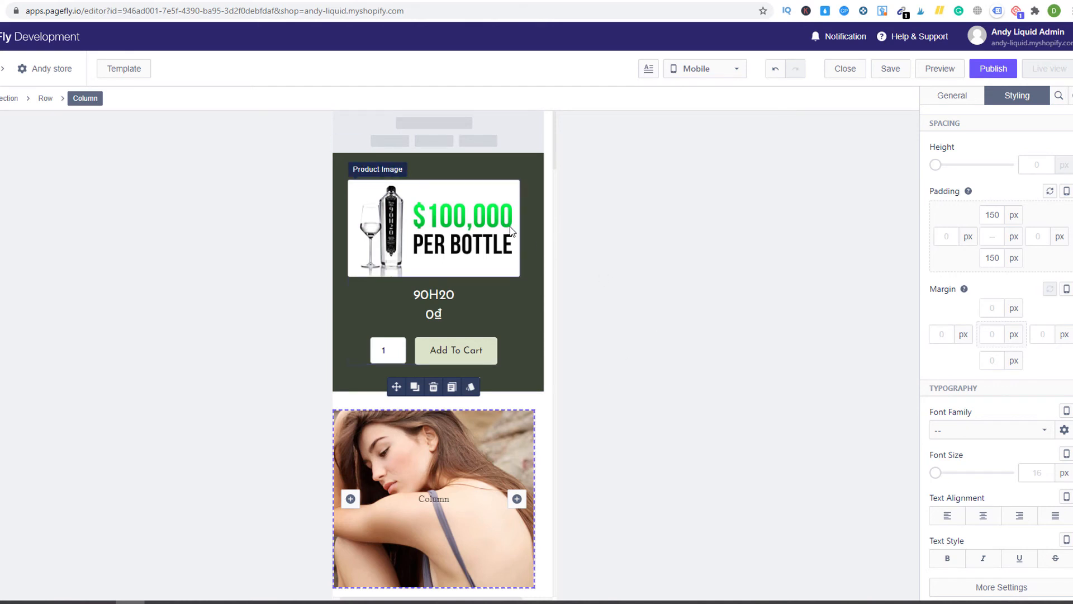
scroll(469, 408, down, 4)
click(469, 408)
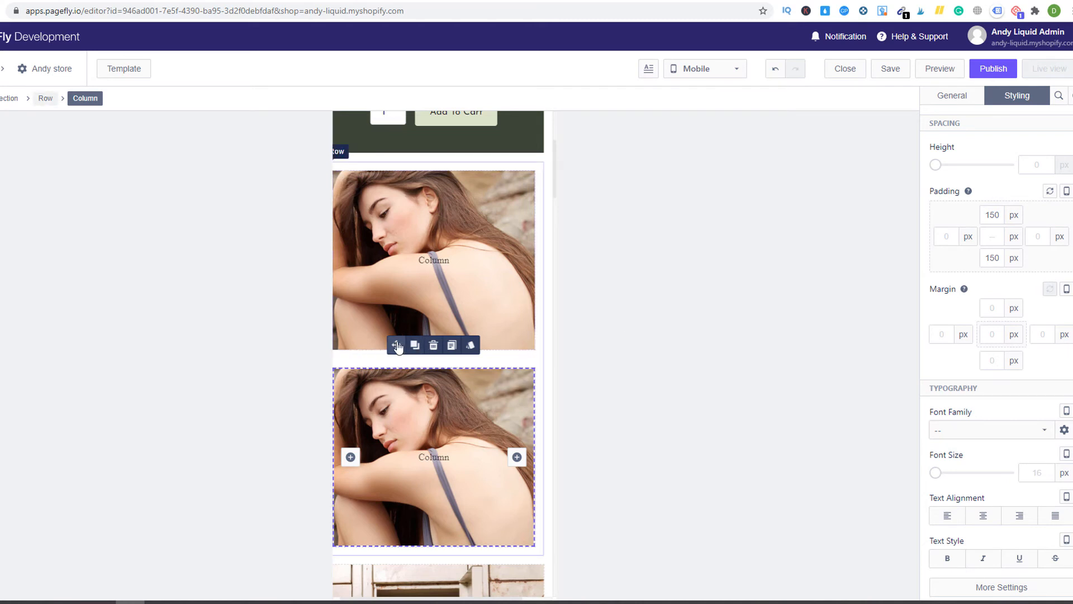
Step: Move the duplicated woman's photo column above the 90H20 product column and check the resulting mobile order
scroll(441, 380, up, 2)
scroll(441, 380, down, 2)
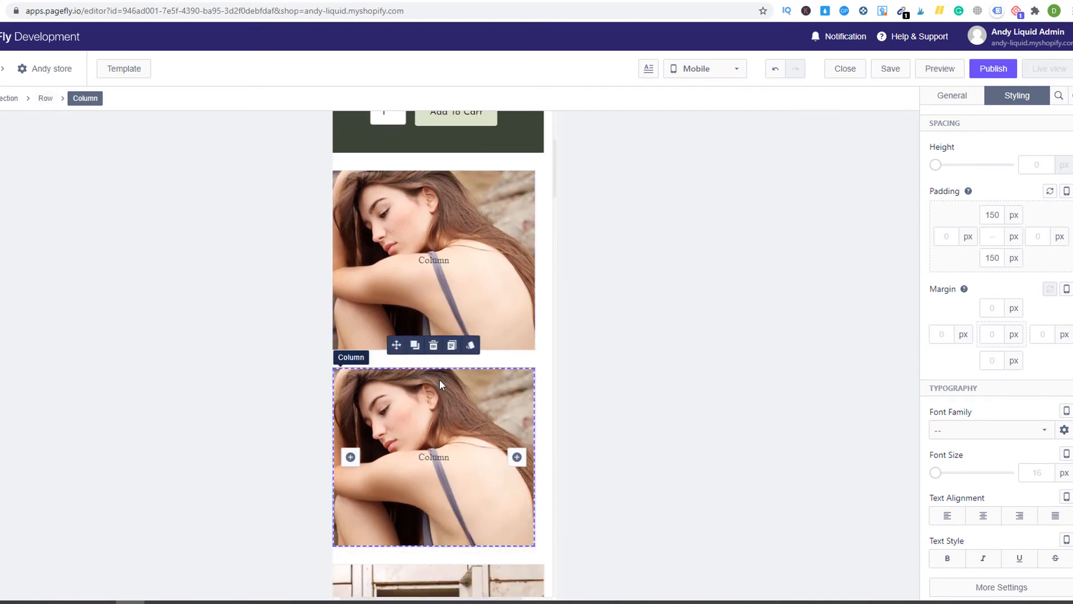
drag(400, 349, 459, 154)
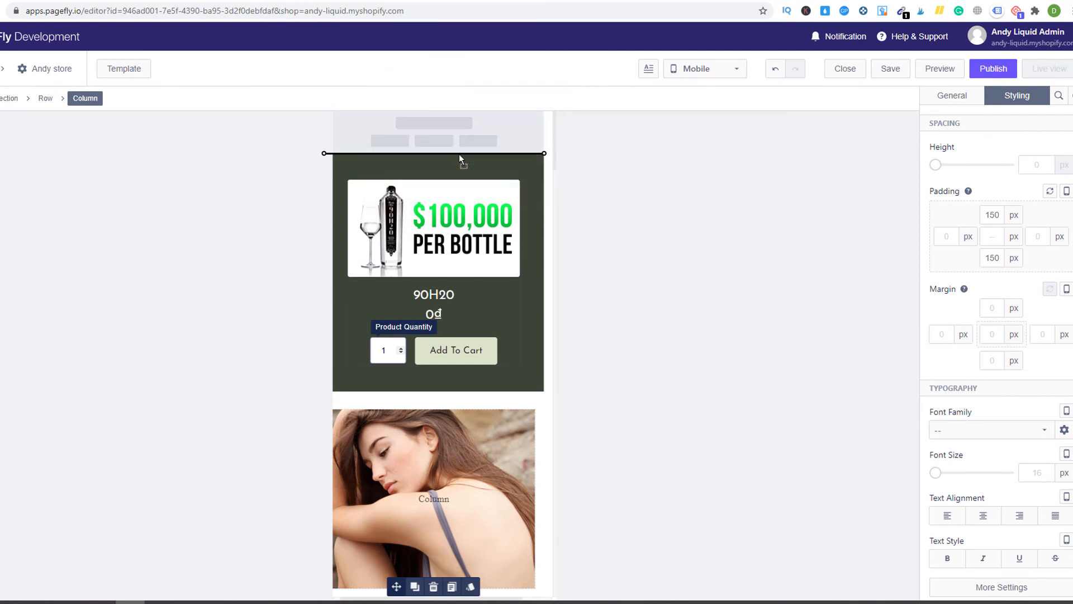
scroll(474, 347, down, 2)
scroll(478, 351, up, 2)
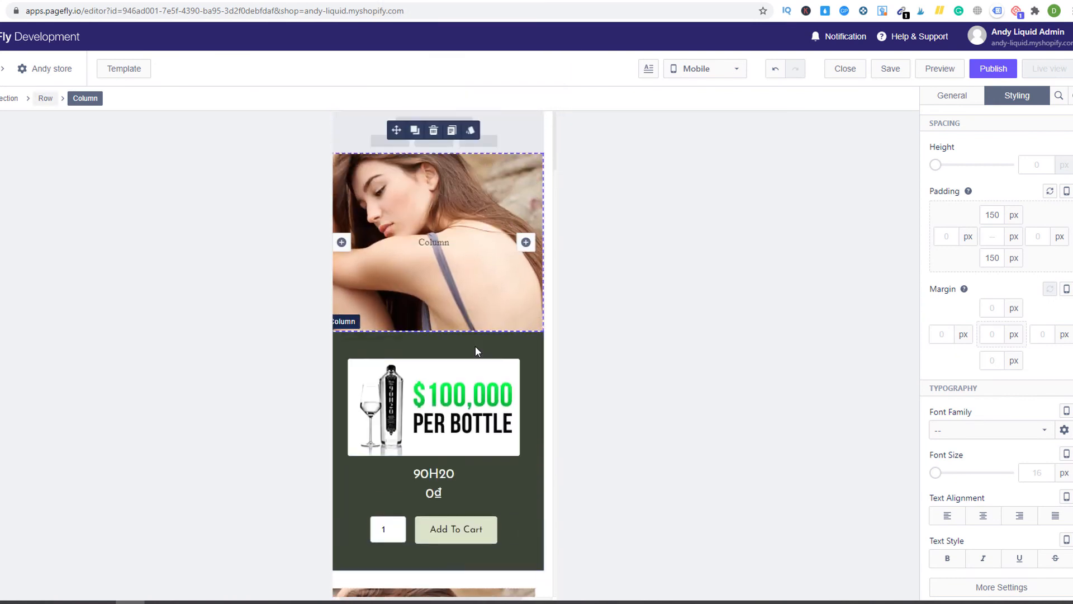
scroll(478, 351, down, 2)
scroll(478, 351, up, 1)
scroll(478, 350, down, 1)
scroll(477, 349, down, 1)
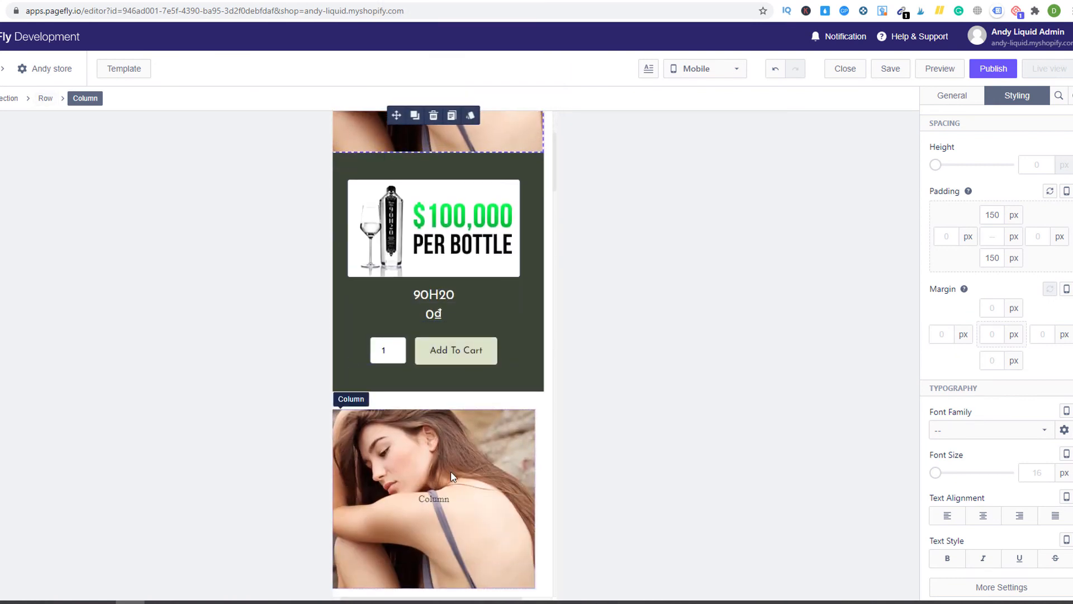
scroll(457, 431, up, 3)
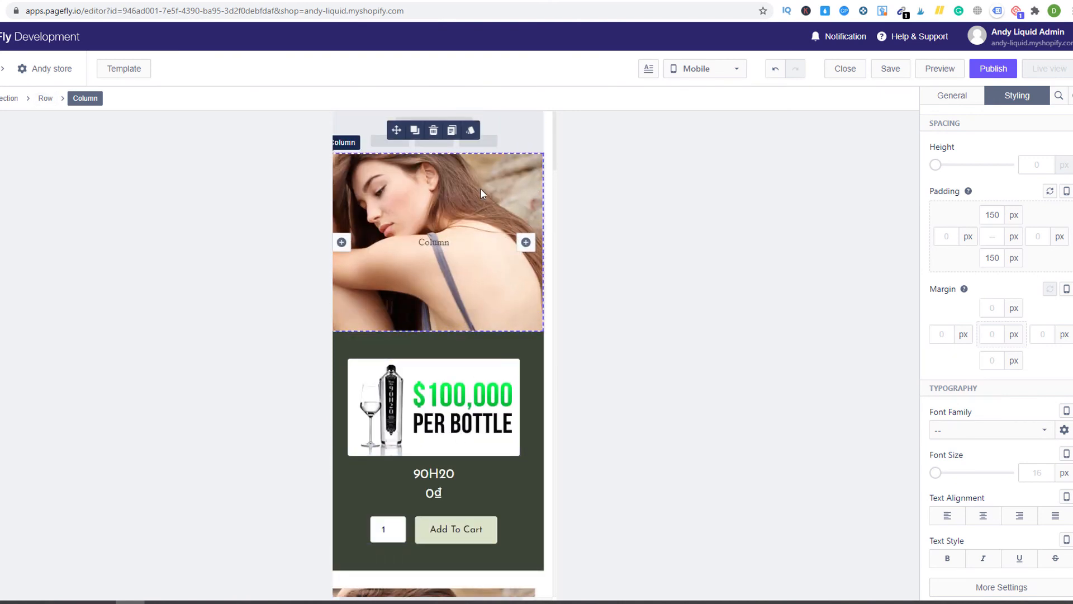
Step: Hide the woman's photo column above the 90H20 product column on mobile and check the mobile layout
click(956, 99)
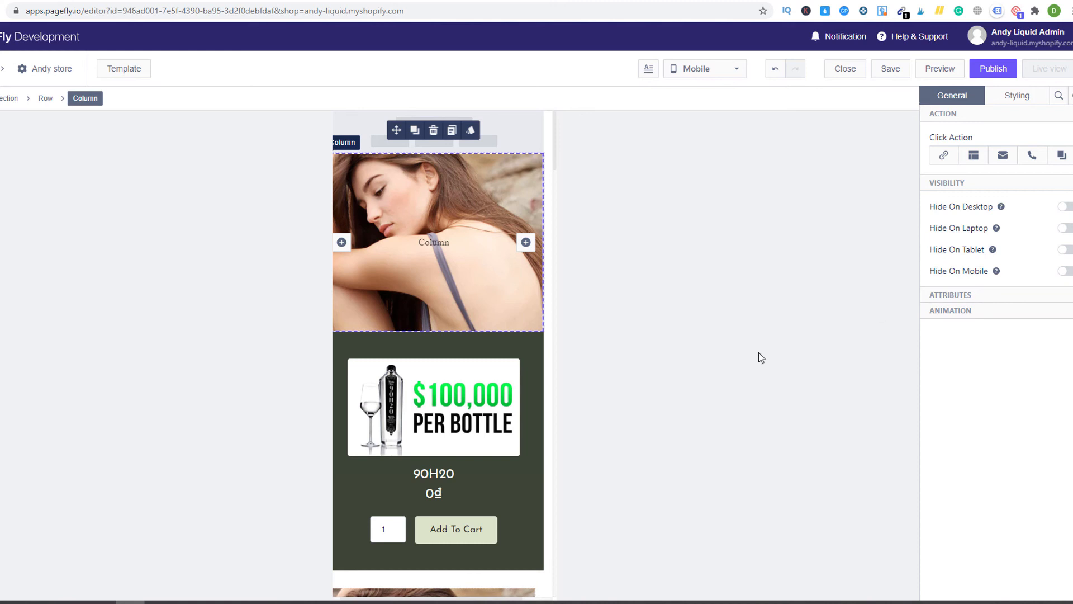
scroll(428, 467, down, 3)
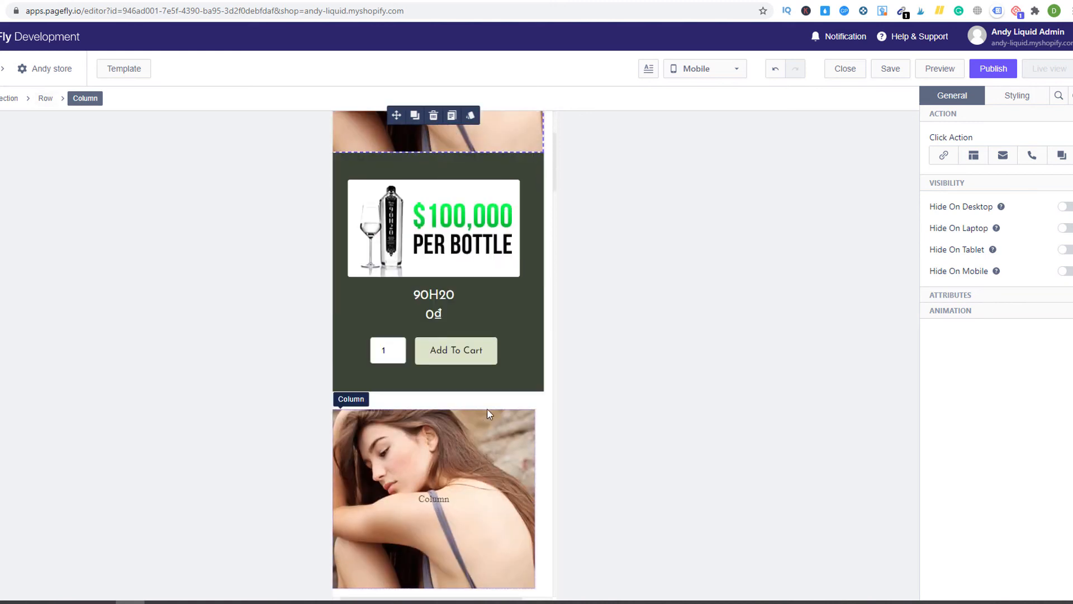
scroll(491, 416, up, 3)
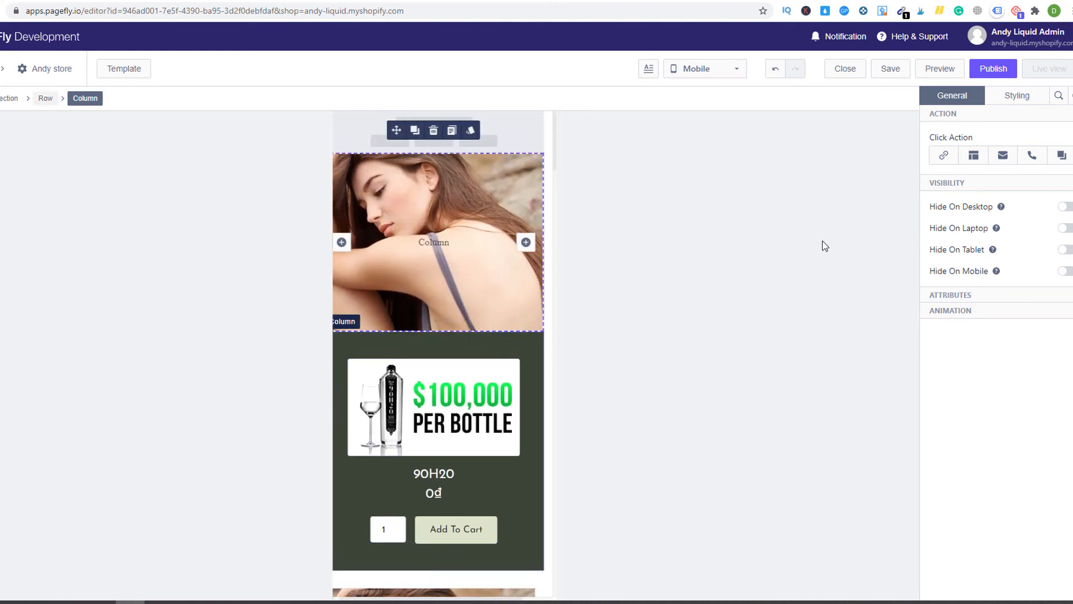
click(1065, 271)
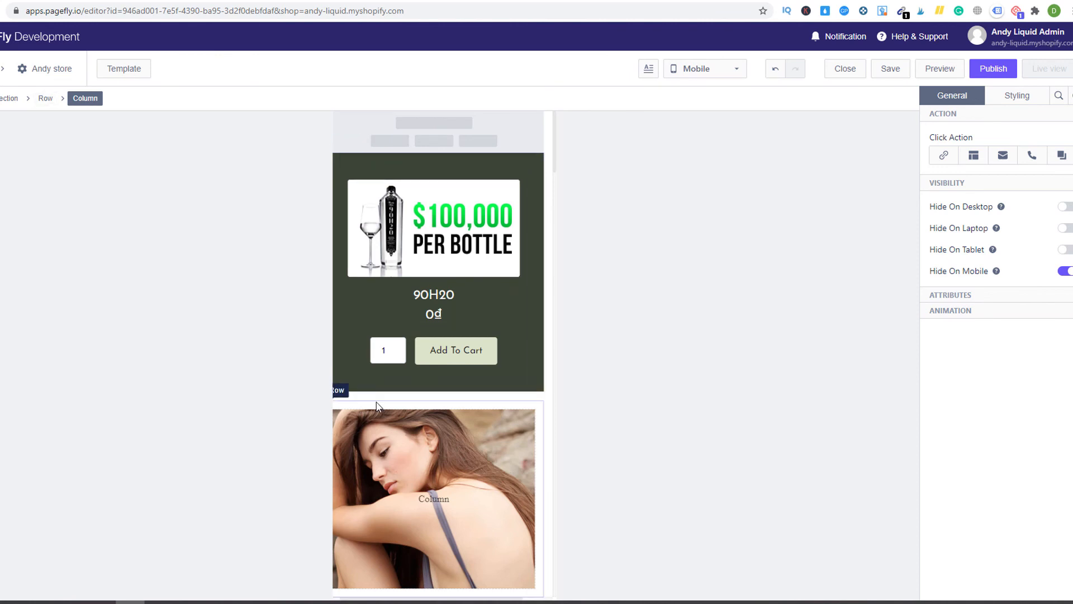
scroll(376, 406, down, 5)
scroll(394, 379, up, 4)
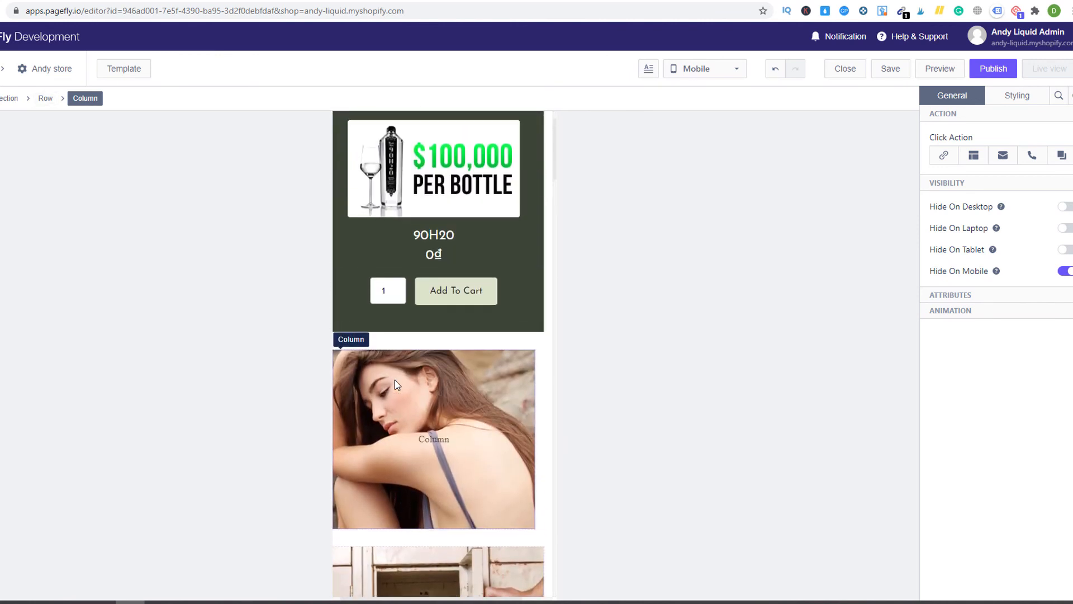
scroll(394, 380, up, 1)
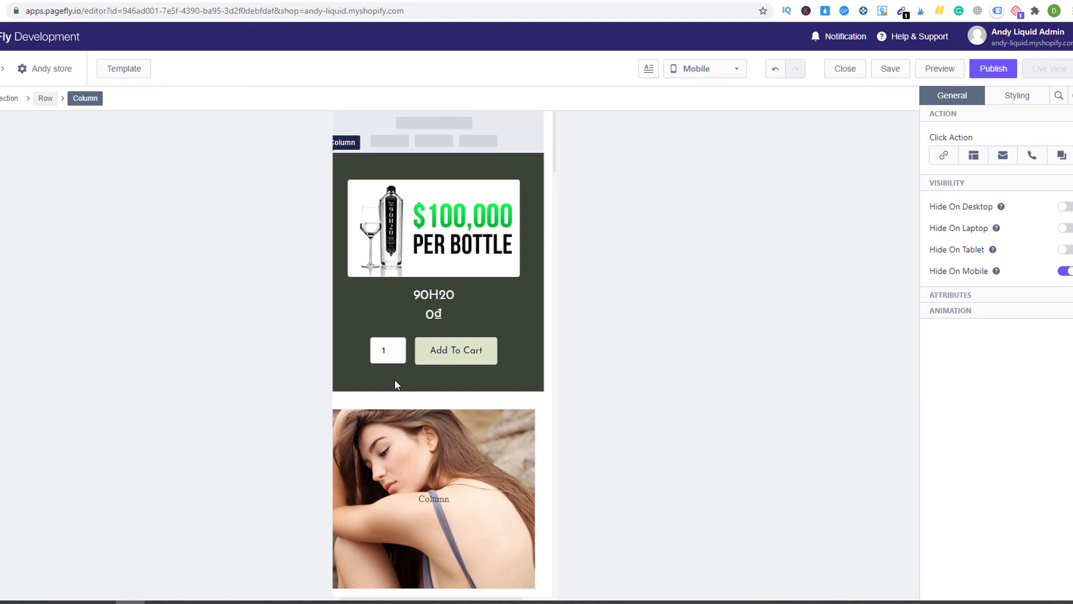
scroll(394, 380, down, 1)
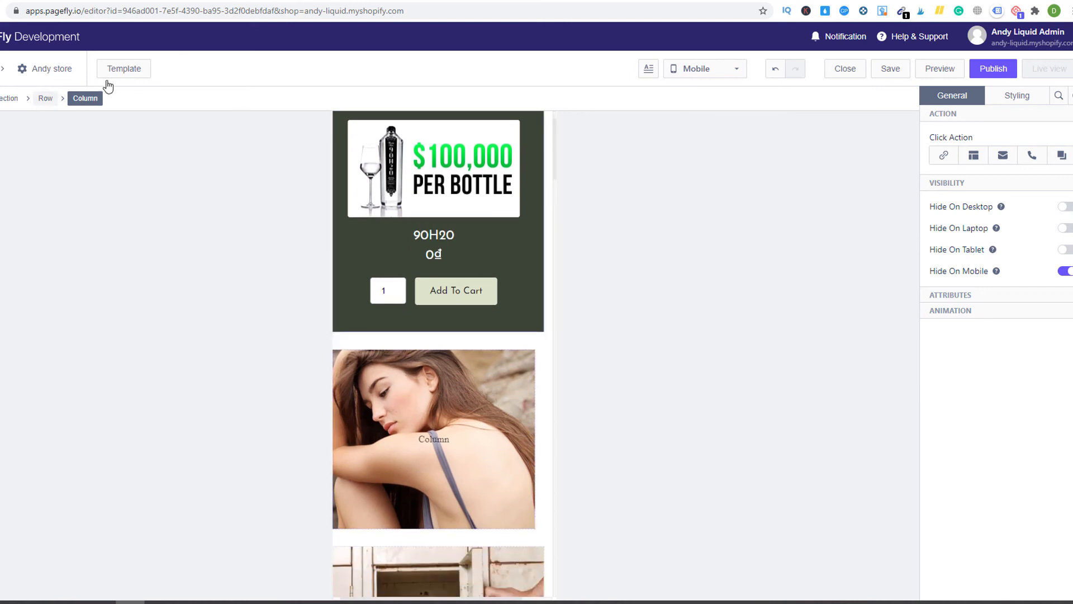
Step: Switch to the laptop view and hide the narrow woman's photo column below the product section on laptop only
click(725, 71)
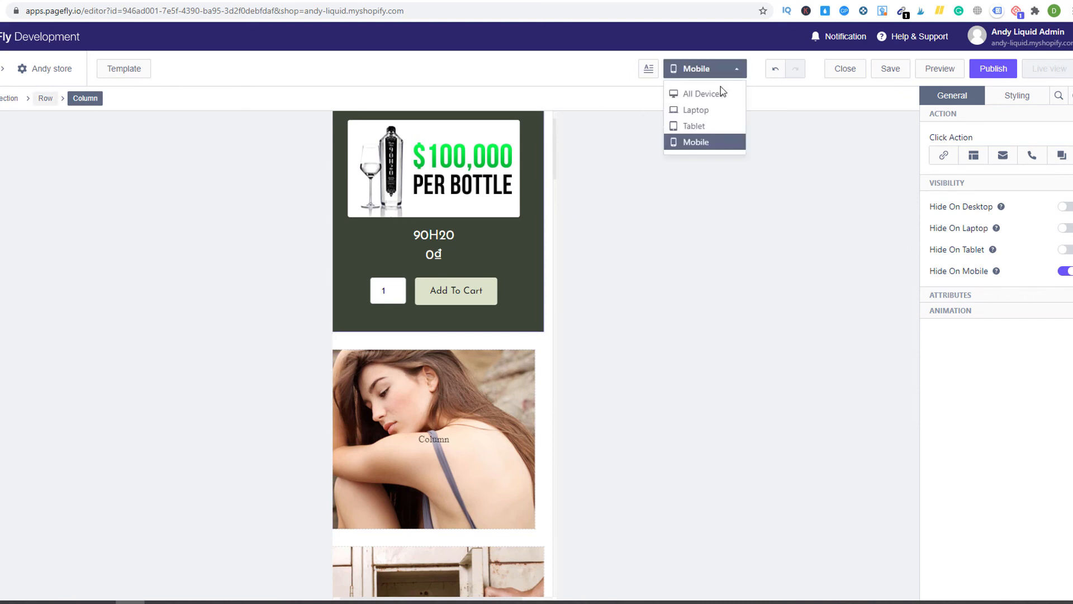
click(719, 109)
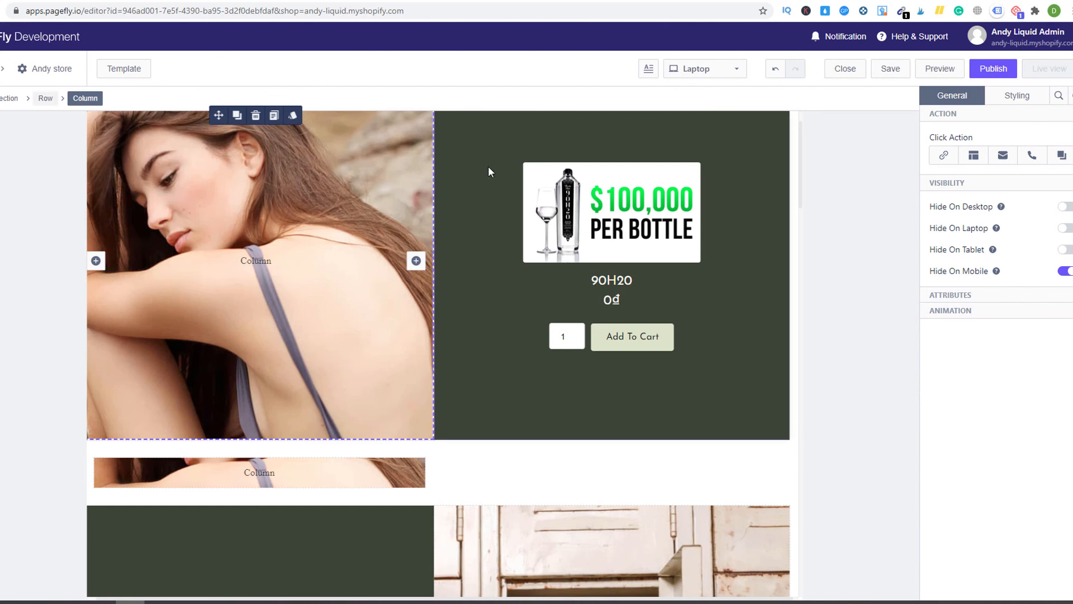
click(250, 472)
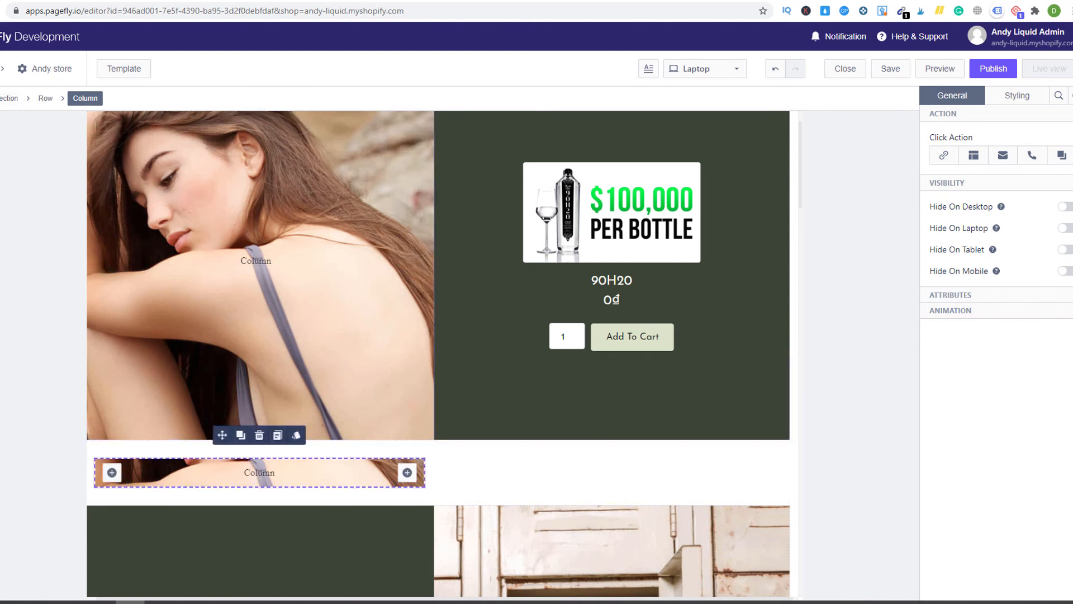
click(1067, 208)
click(1065, 208)
click(1065, 228)
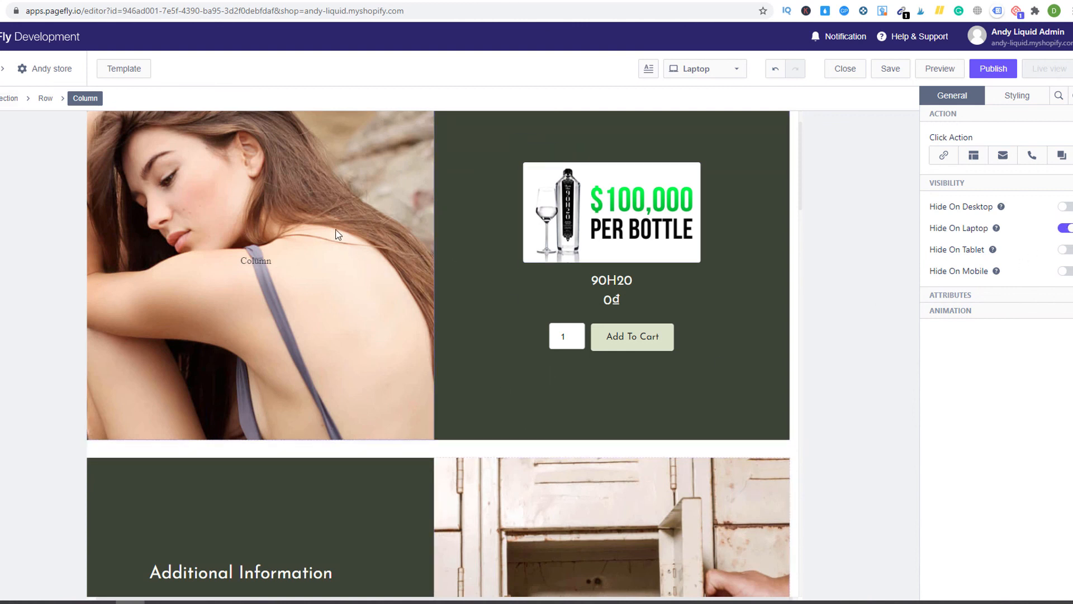
Step: Compare the woman's photo column placement in the mobile view with the laptop view
click(724, 74)
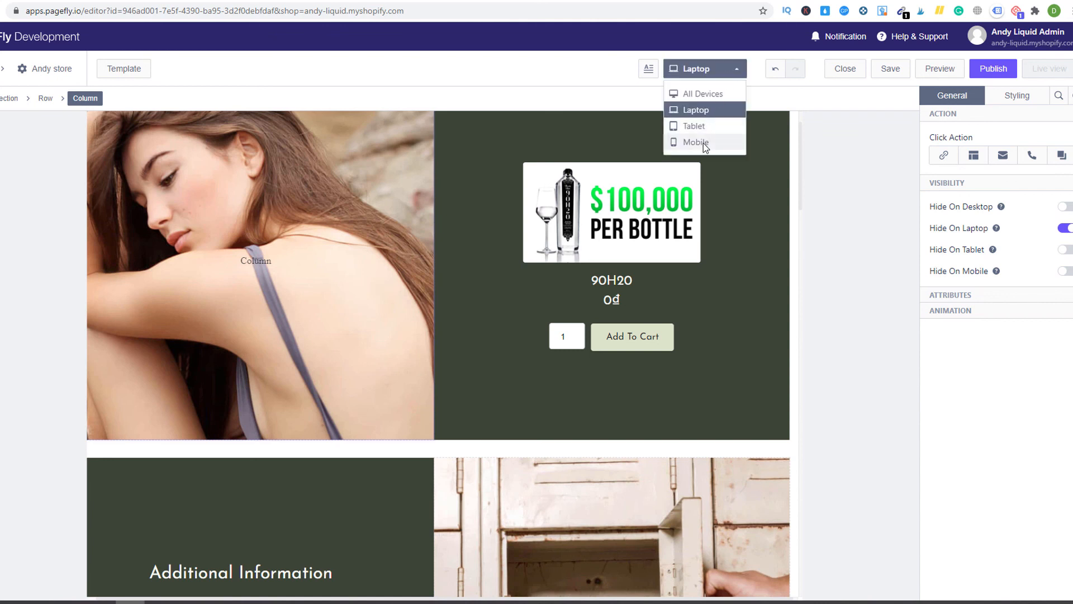
click(703, 143)
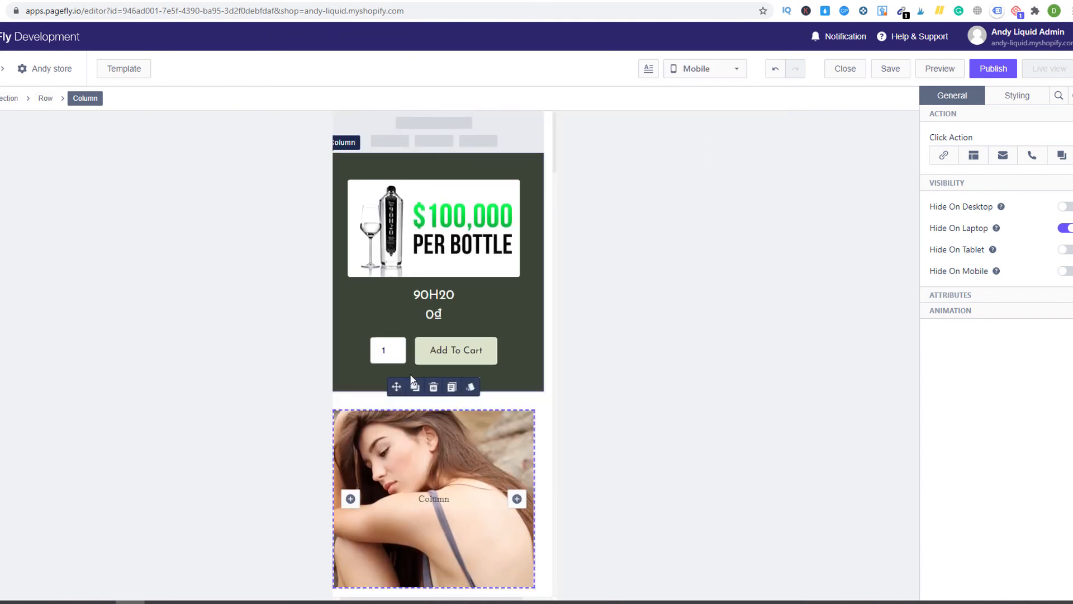
scroll(412, 380, down, 2)
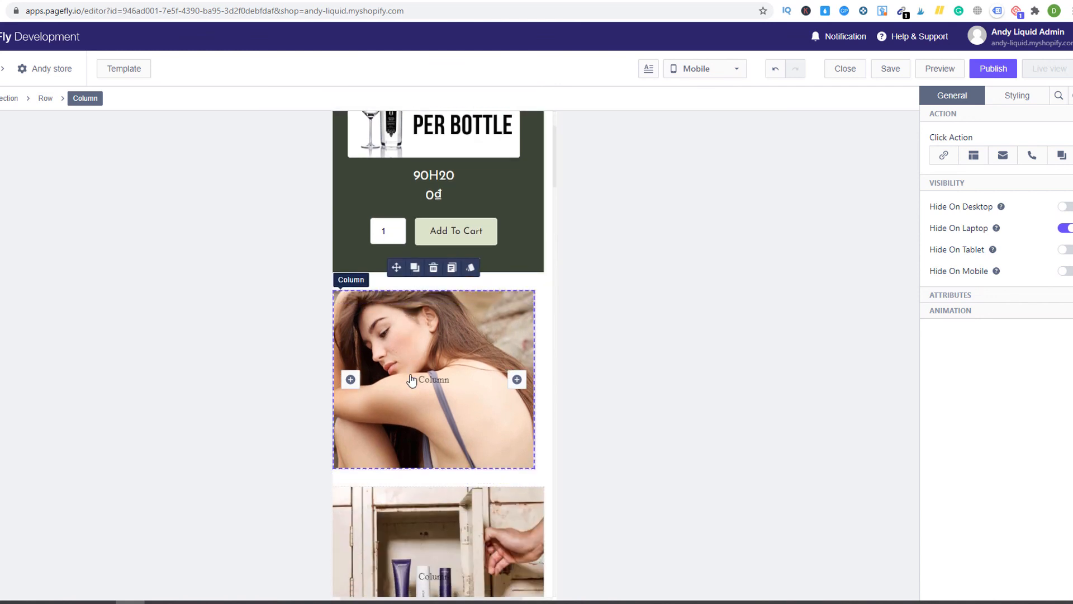
click(721, 68)
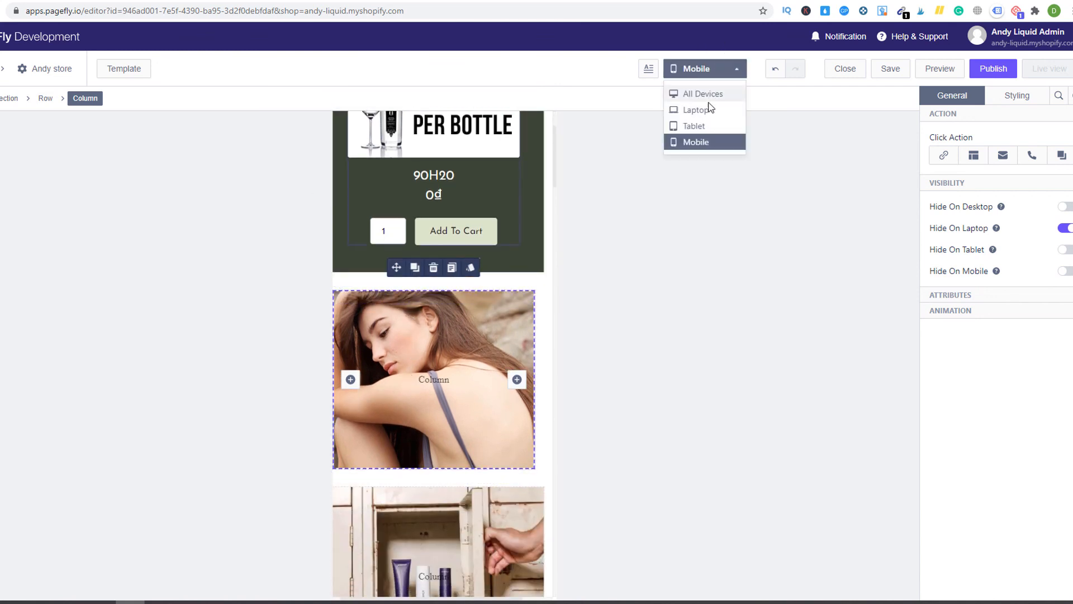
click(710, 110)
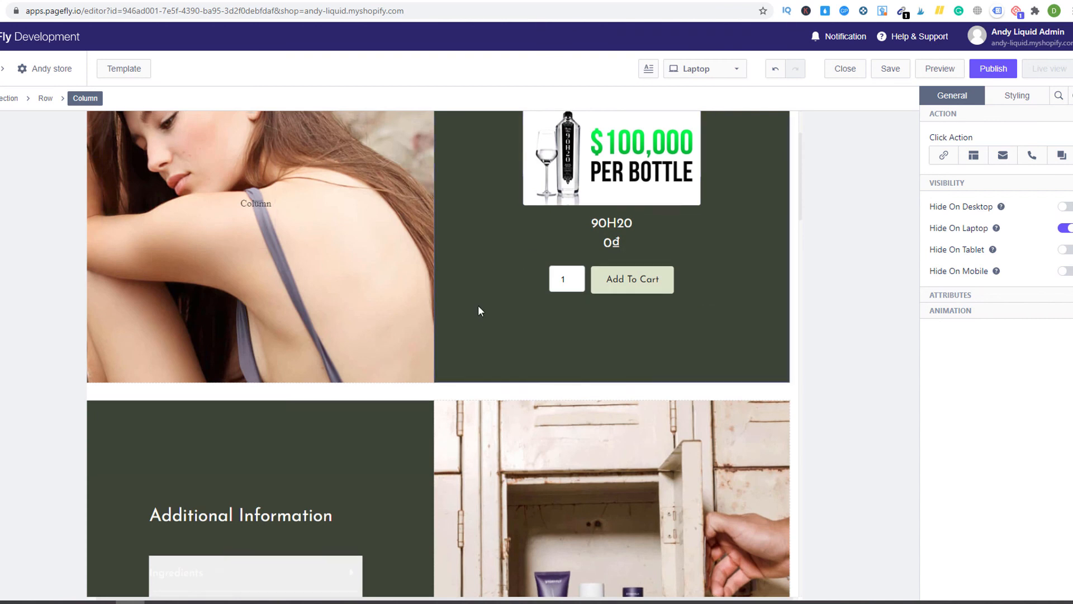